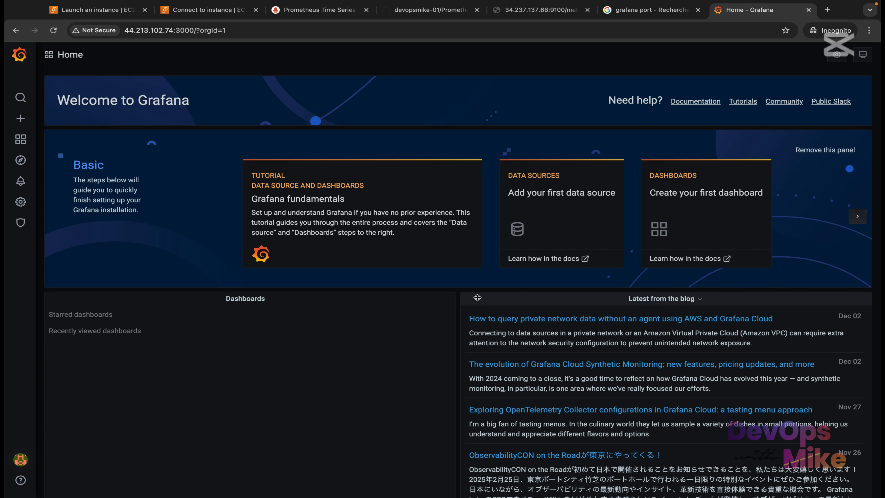
scroll(477, 298, down, 2)
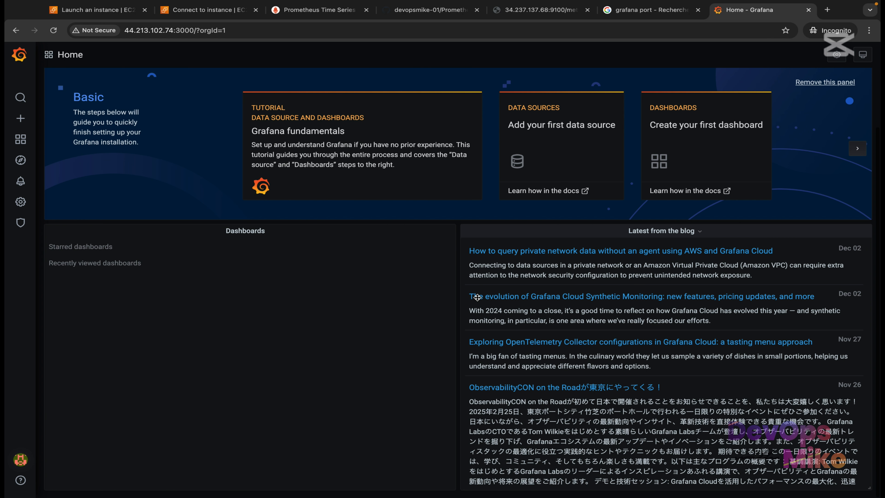
scroll(477, 304, up, 2)
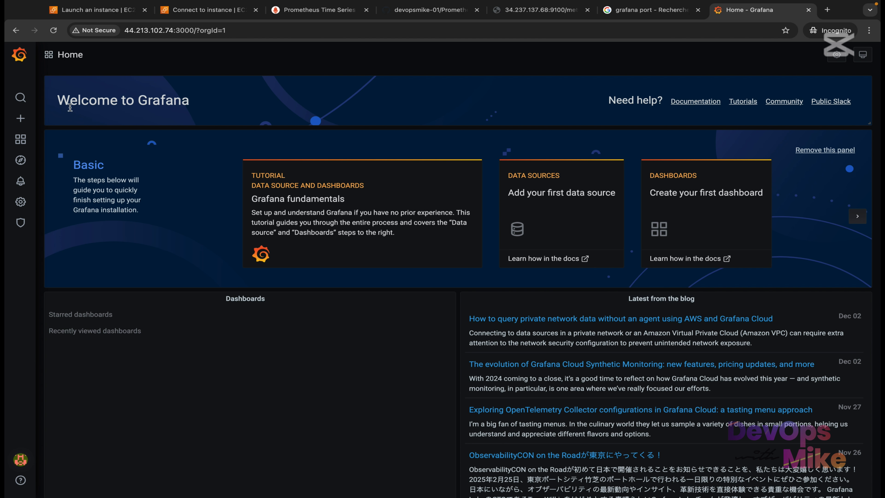
mouse_move(16, 134)
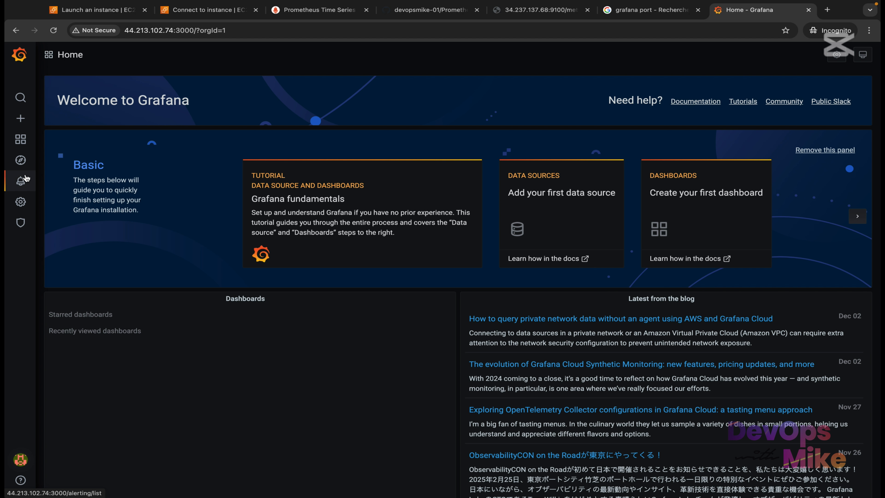
mouse_move(24, 233)
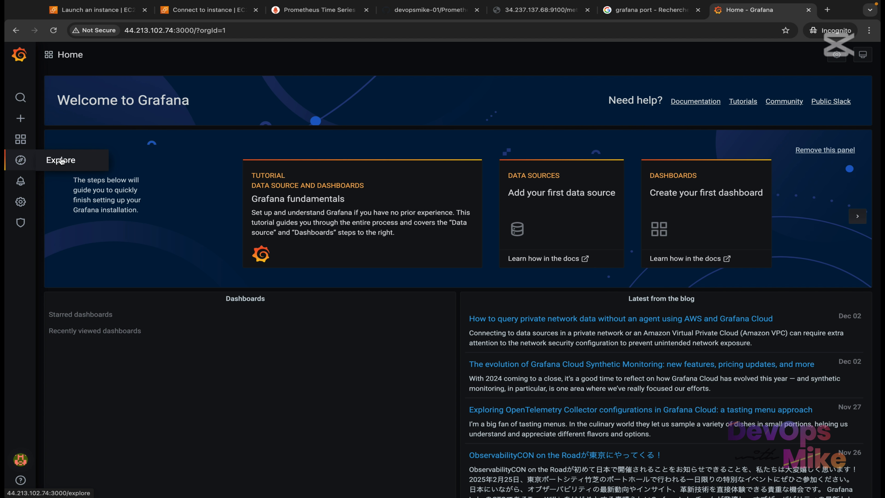
mouse_move(24, 180)
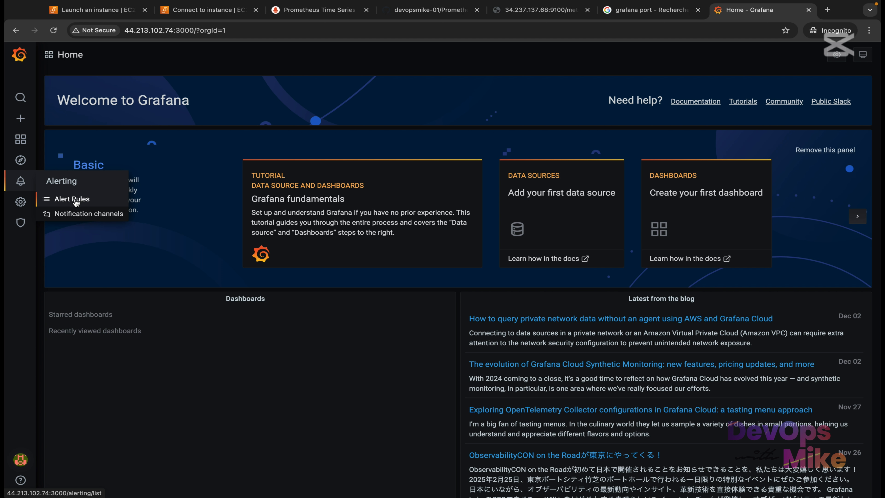
mouse_move(22, 209)
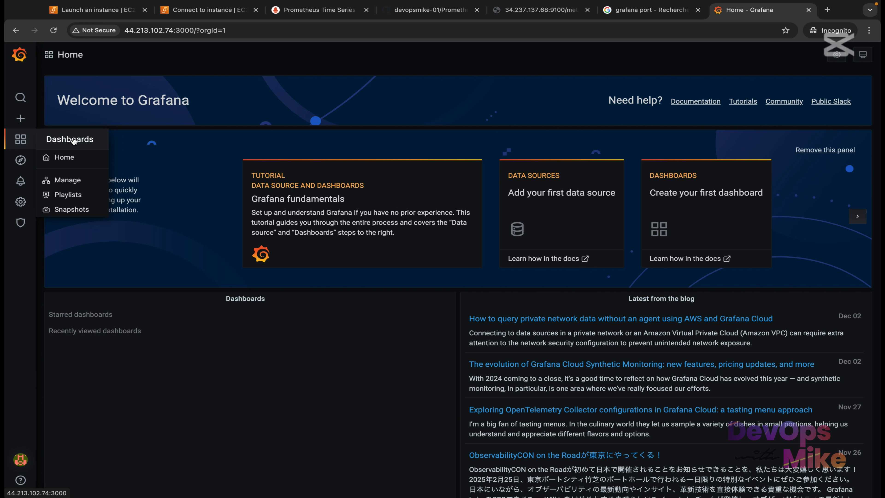
Search the web for "grafana dashboards" in a new tab and open the Grafana Labs dashboards page.
click(829, 11)
text(gra)
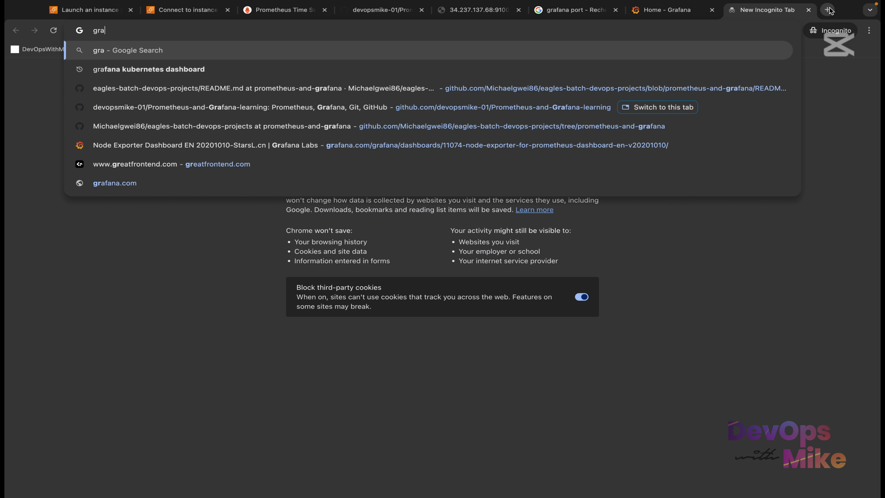
text(fana dashboards)
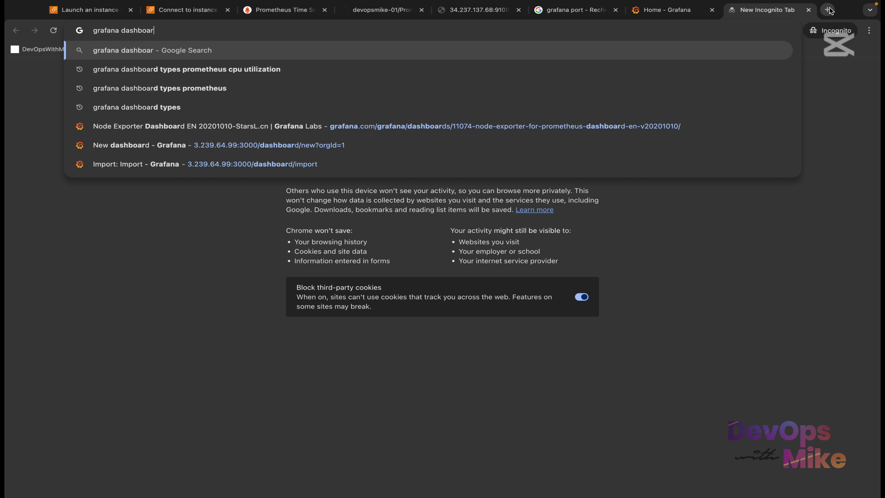
key(Return)
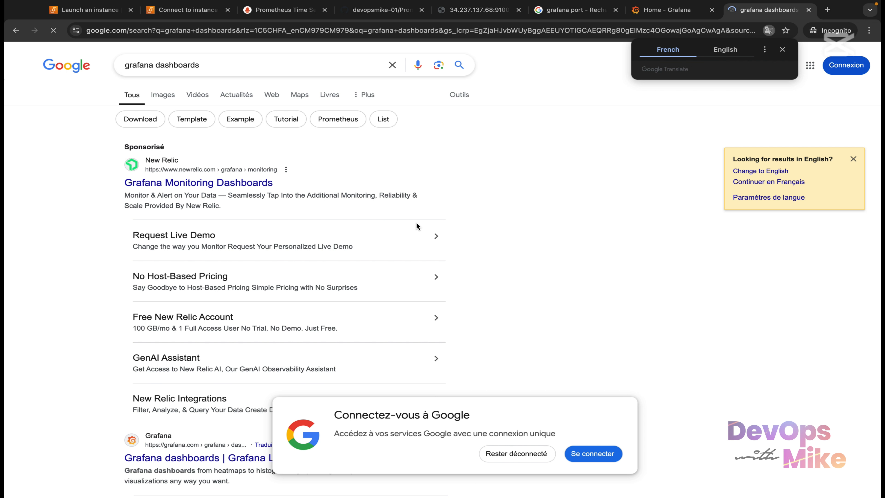
scroll(416, 222, down, 3)
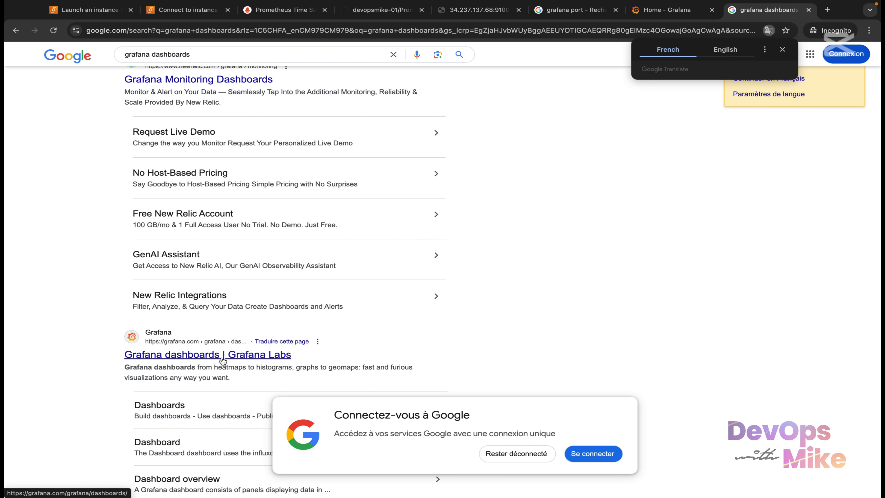
click(252, 355)
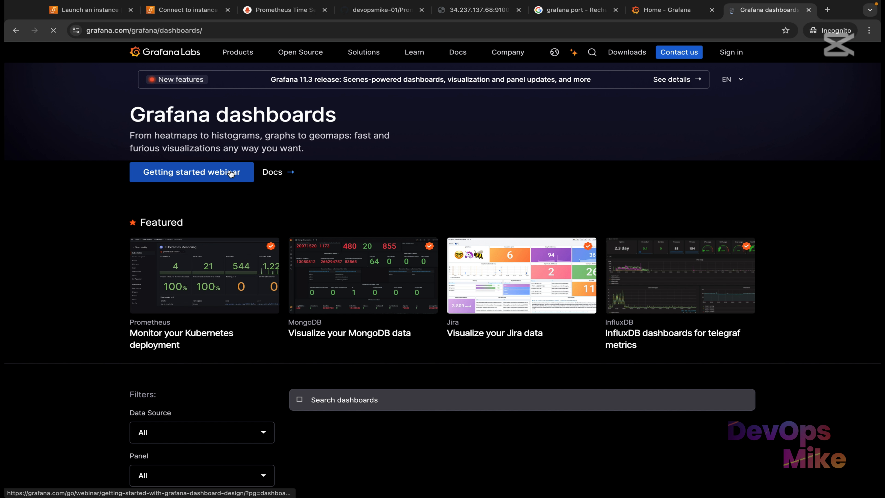
Open the featured "Monitor your Kubernetes deployment" page, look through its monitoring features, and return to the dashboards page.
scroll(251, 272, down, 1)
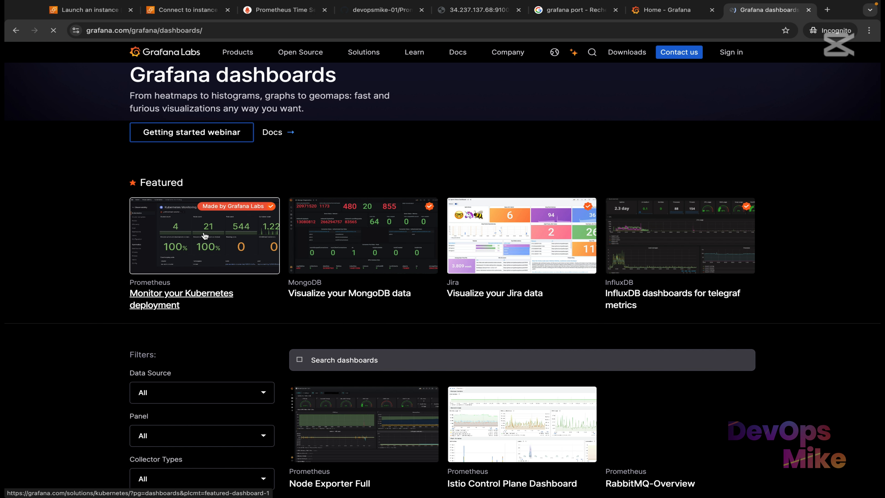
click(220, 227)
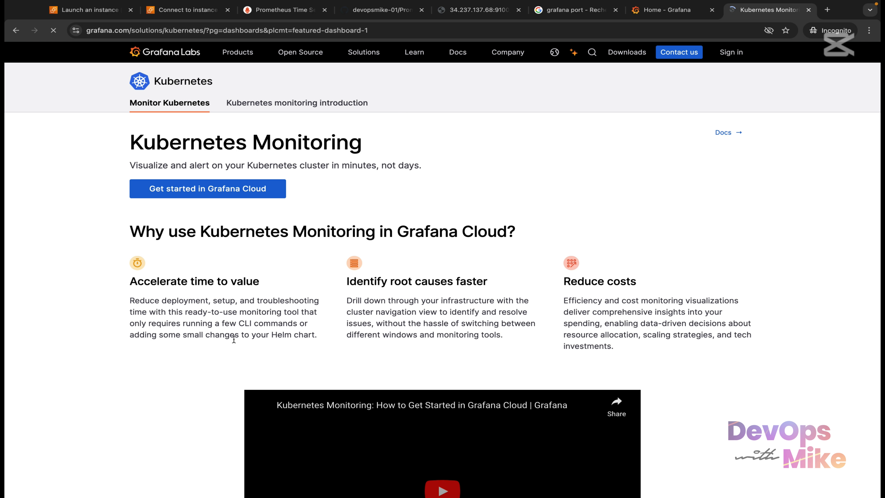
scroll(233, 340, down, 2)
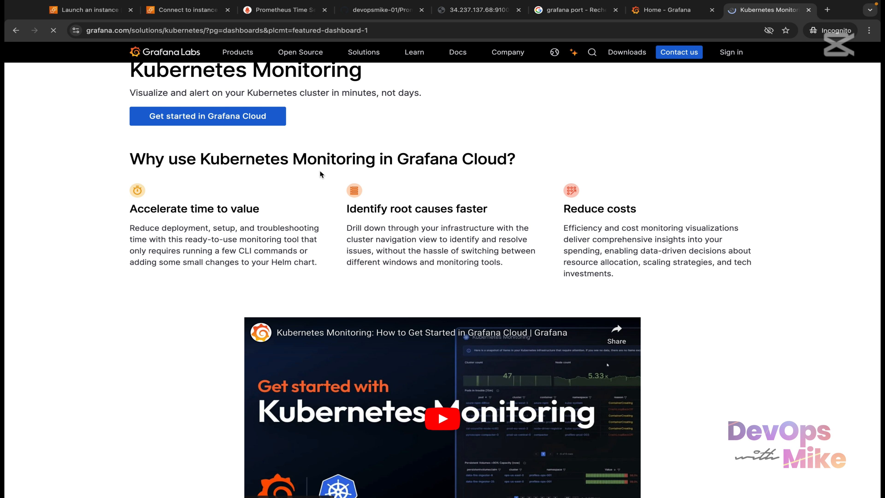
scroll(321, 174, down, 10)
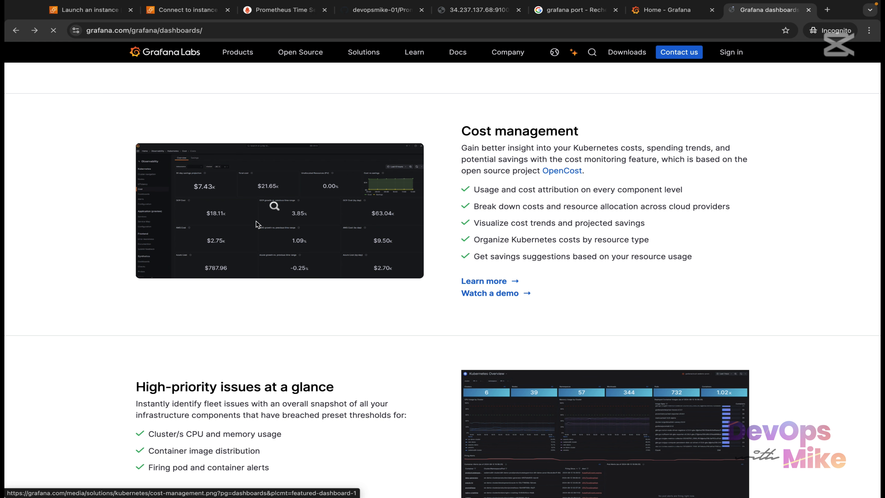
key(alt+Left)
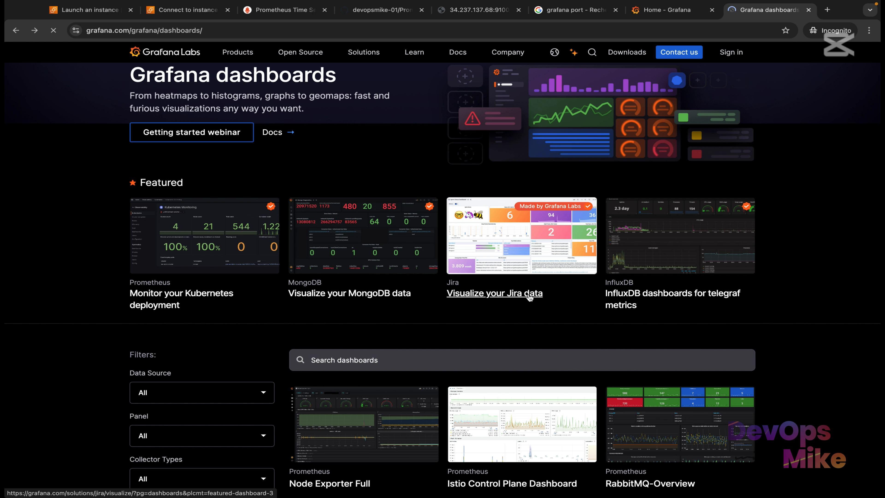
Open the Node Exporter Full dashboard page and review its preview, job configuration and revisions.
scroll(575, 295, down, 1)
scroll(625, 284, down, 3)
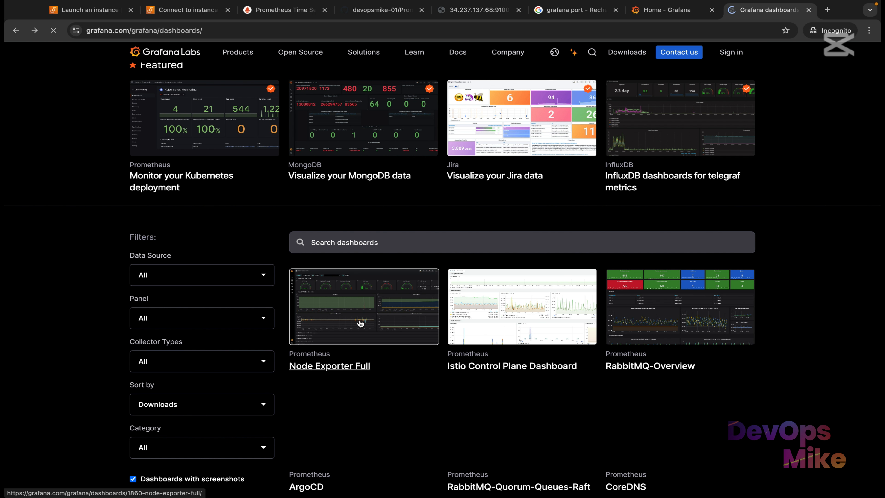
click(361, 324)
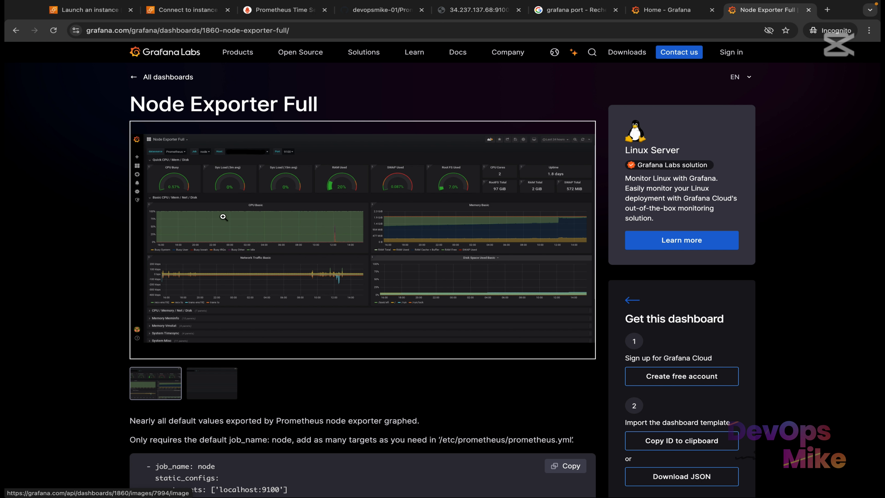
scroll(215, 234, down, 1)
scroll(215, 234, down, 5)
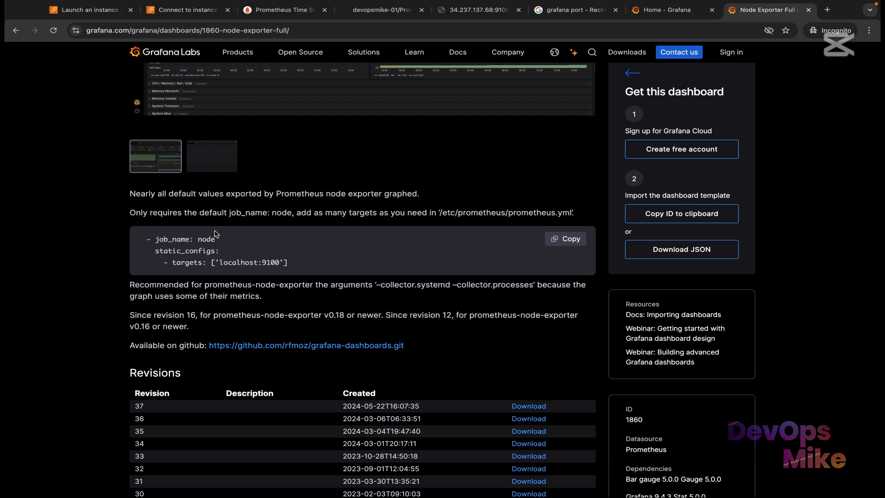
scroll(215, 234, up, 5)
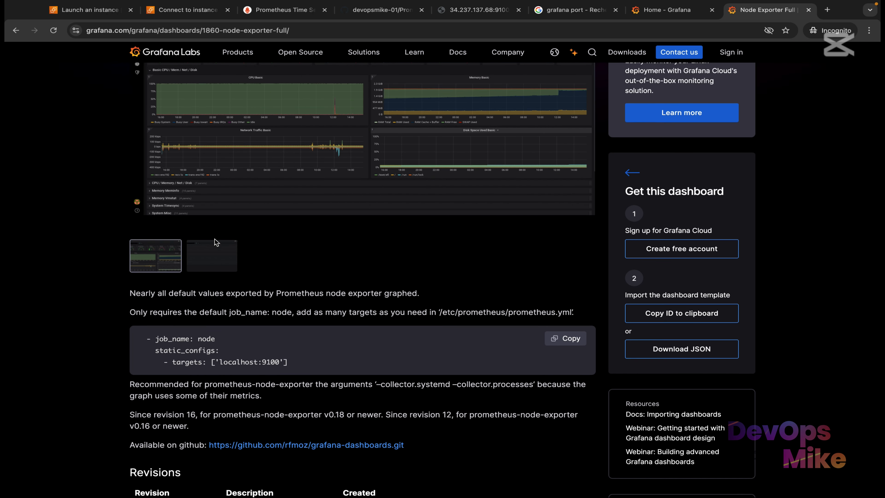
scroll(215, 238, down, 3)
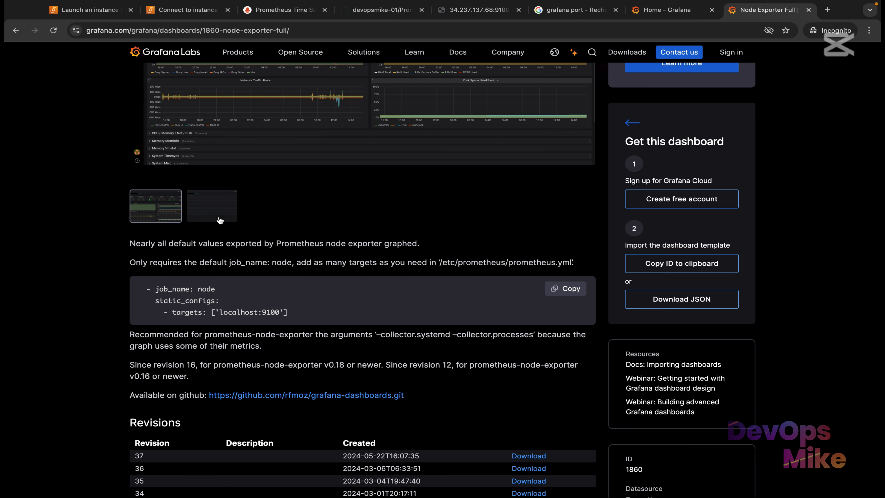
scroll(214, 239, up, 4)
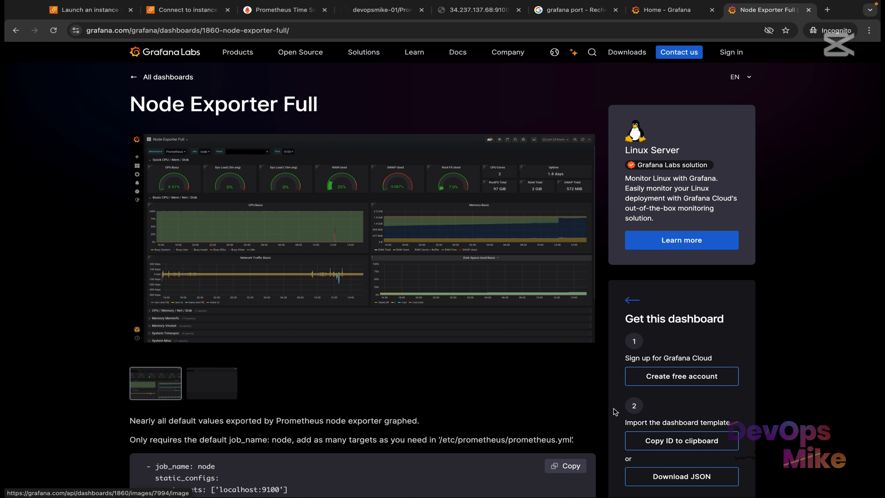
Copy the Node Exporter Full dashboard's ID to the clipboard and look over its revision list.
click(676, 448)
scroll(412, 139, down, 20)
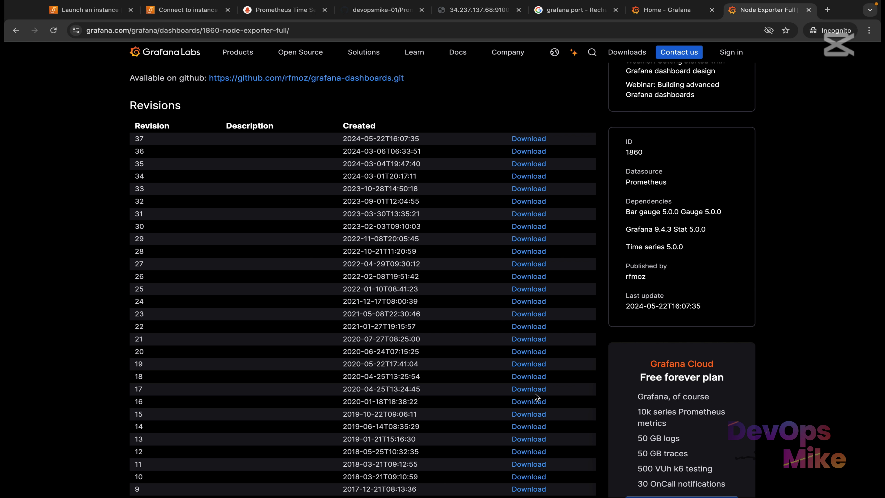
scroll(347, 301, up, 20)
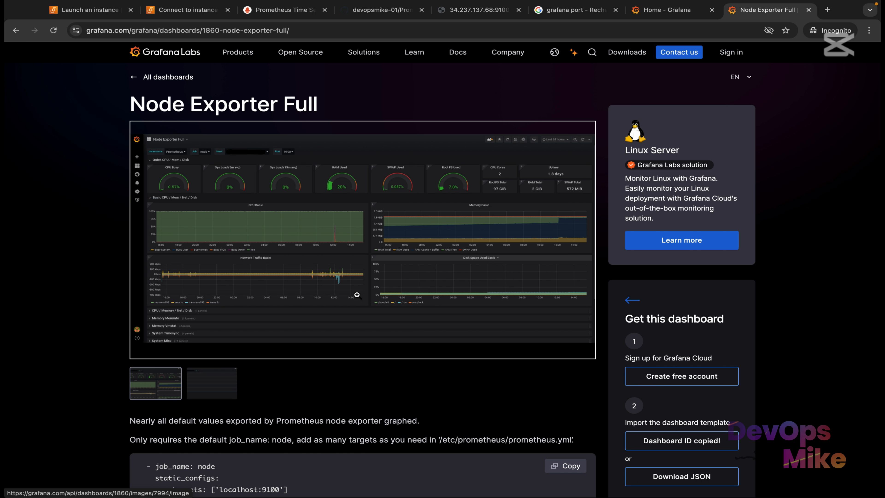
Return to the full dashboard library, search it for "jenkins" and look through the matching dashboards.
click(168, 76)
click(442, 388)
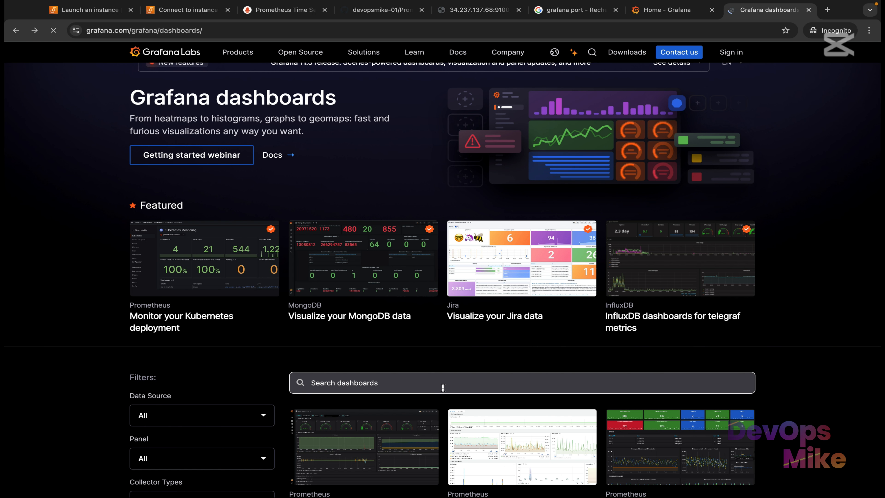
text(k)
key(BackSpace)
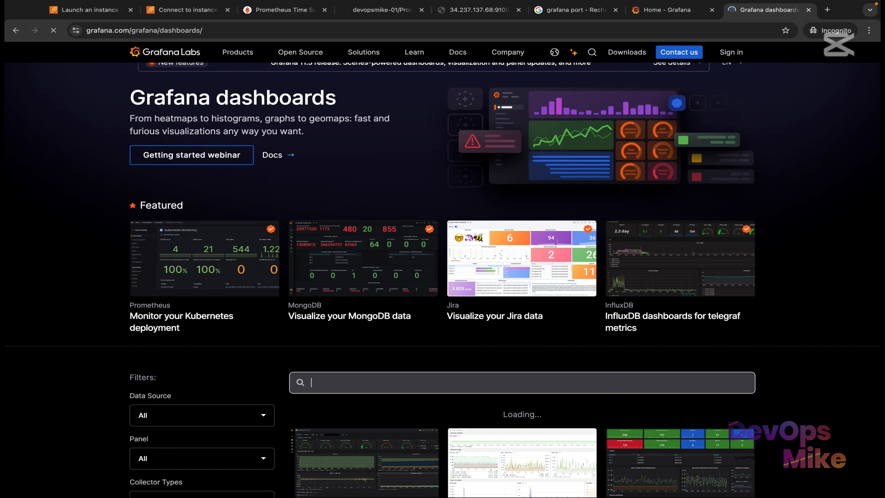
text(jenkins)
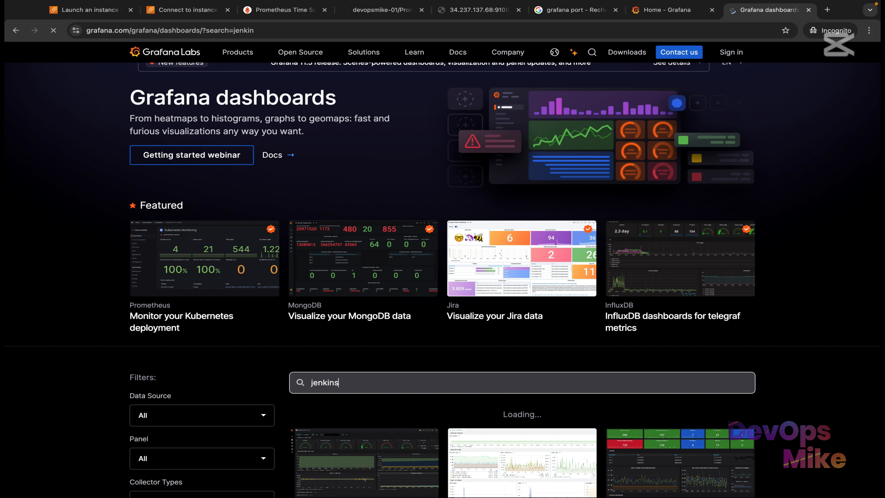
scroll(345, 330, down, 5)
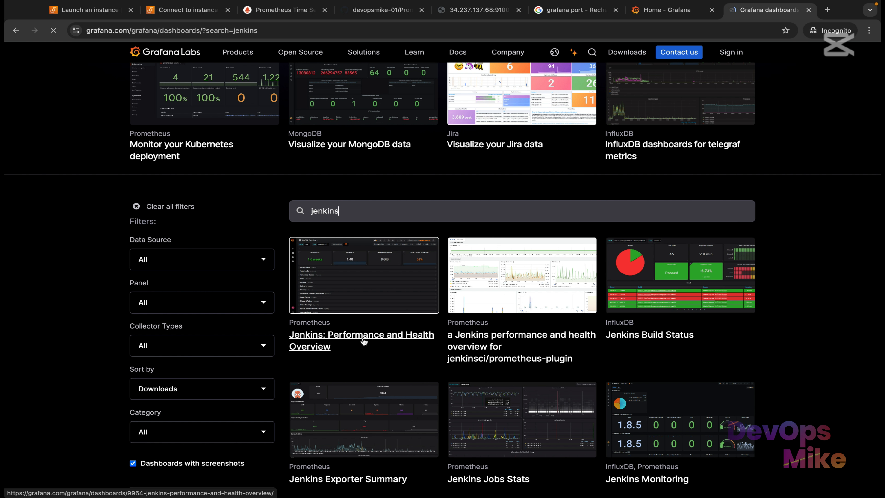
scroll(425, 370, down, 3)
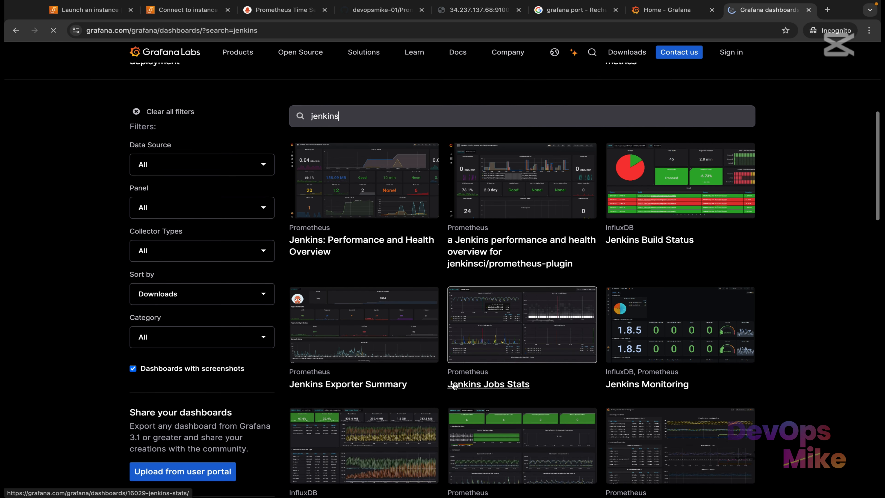
scroll(453, 386, down, 4)
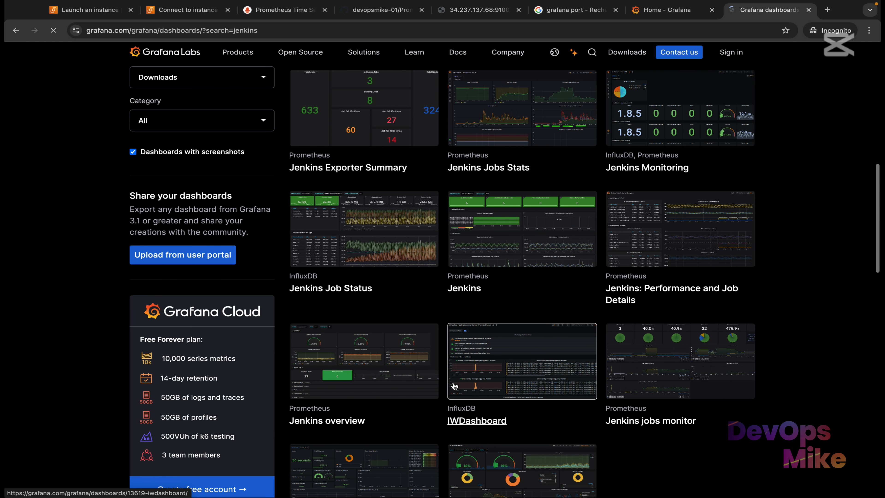
scroll(455, 386, up, 3)
scroll(454, 385, up, 4)
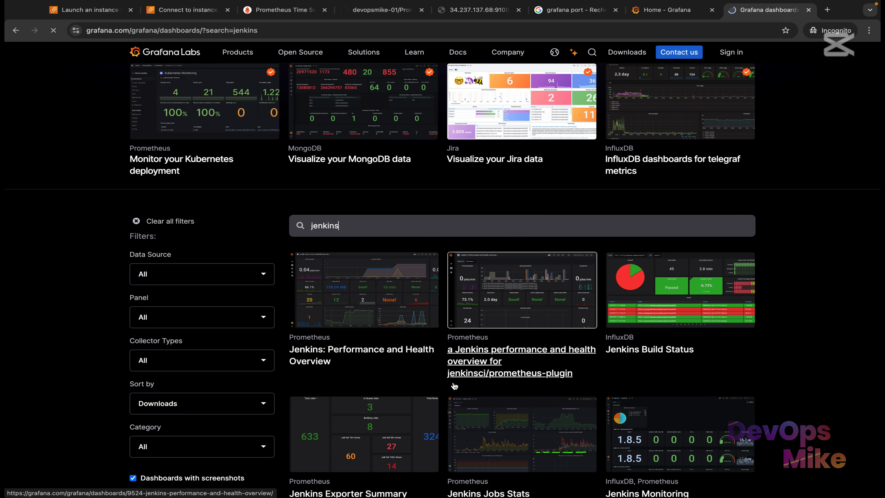
scroll(454, 386, up, 1)
click(668, 10)
mouse_move(21, 120)
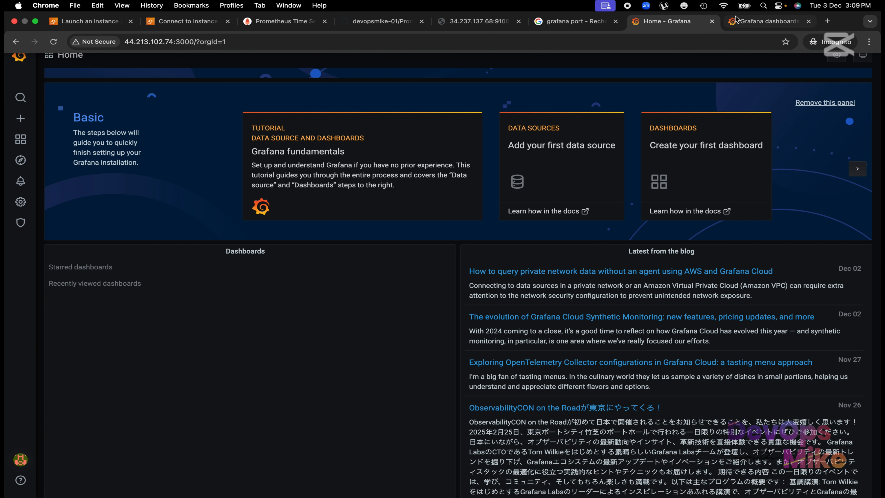
click(744, 21)
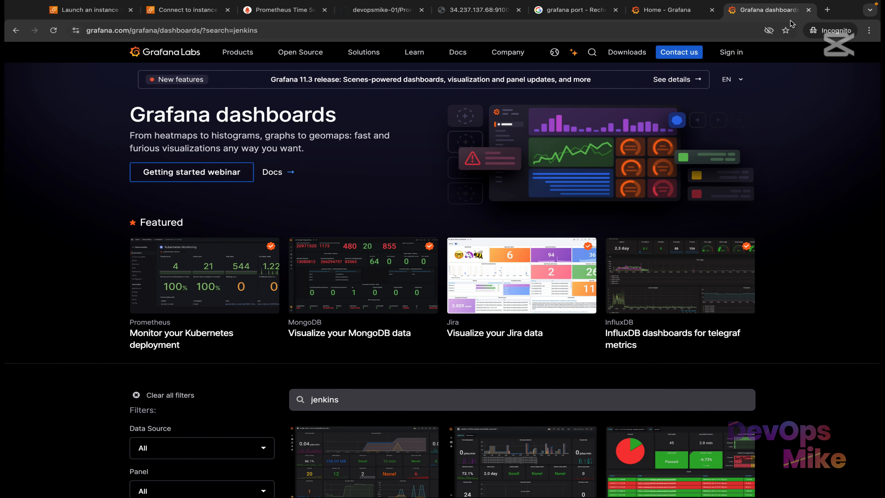
Search the web for "grafana datasoures" in a new browser tab and open the Grafana documentation page on data sources.
click(827, 13)
text(grafan da)
key(BackSpace)
key(BackSpace)
key(BackSpace)
text(a)
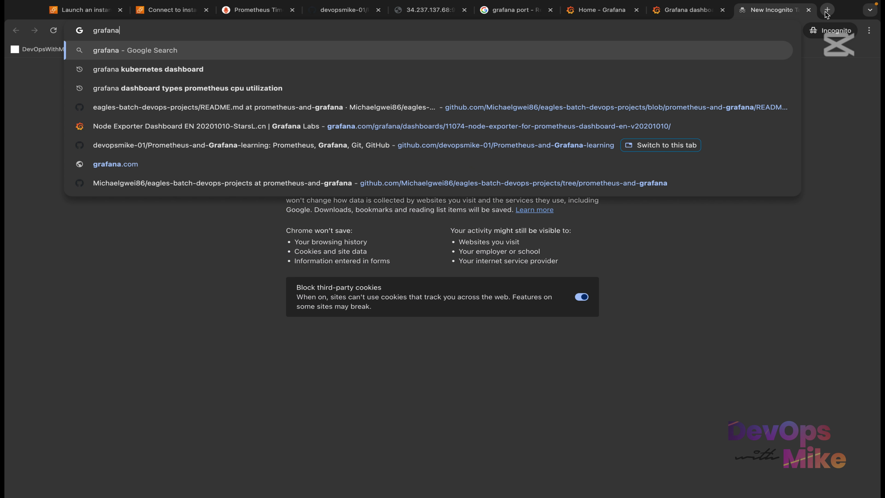
text( datasouraces)
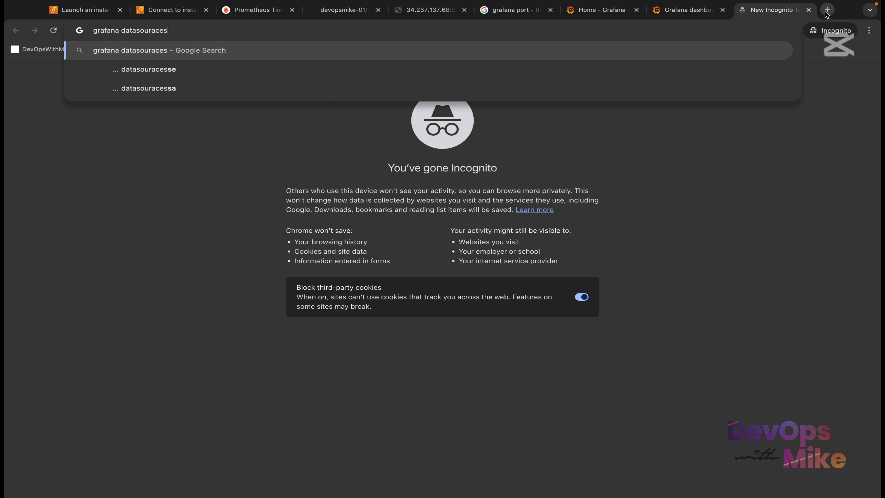
key(BackSpace)
key(BackSpace)
text(es)
key(Return)
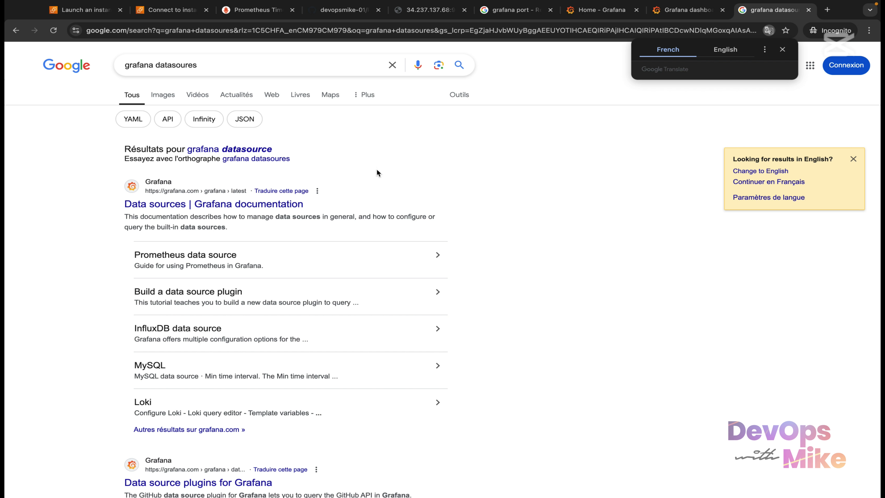
click(268, 205)
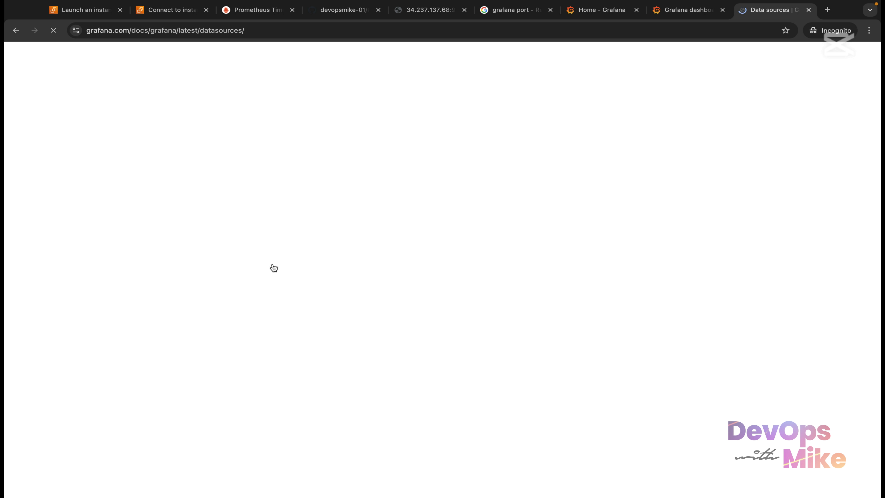
Glance back at the dashboard library, and read the data sources documentation on managing and adding a data source.
click(683, 17)
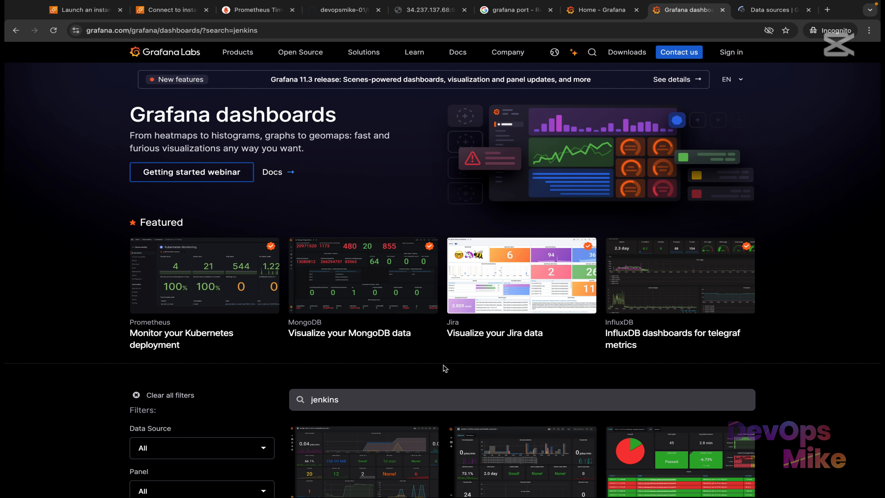
scroll(445, 366, down, 1)
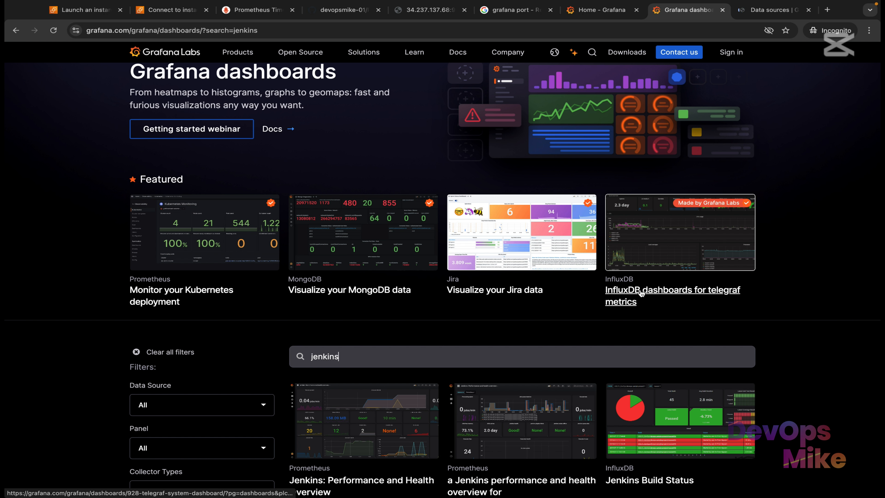
click(769, 23)
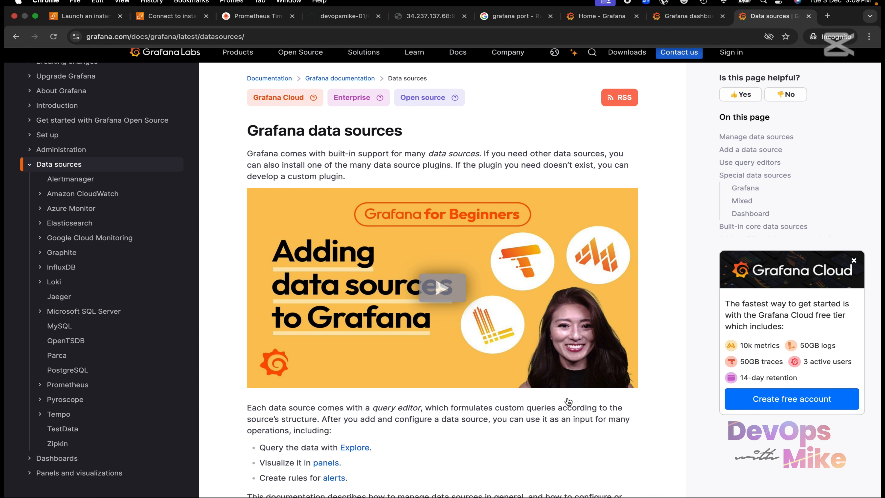
scroll(566, 418, down, 2)
scroll(567, 418, down, 7)
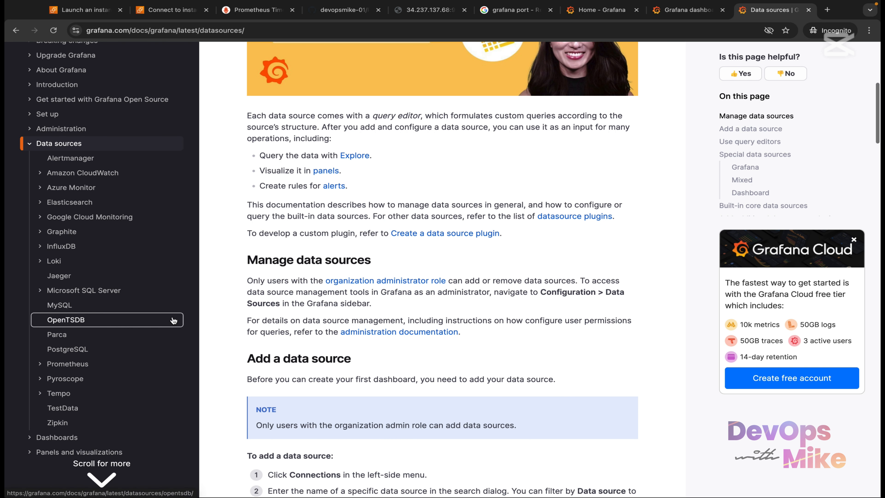
scroll(393, 347, down, 6)
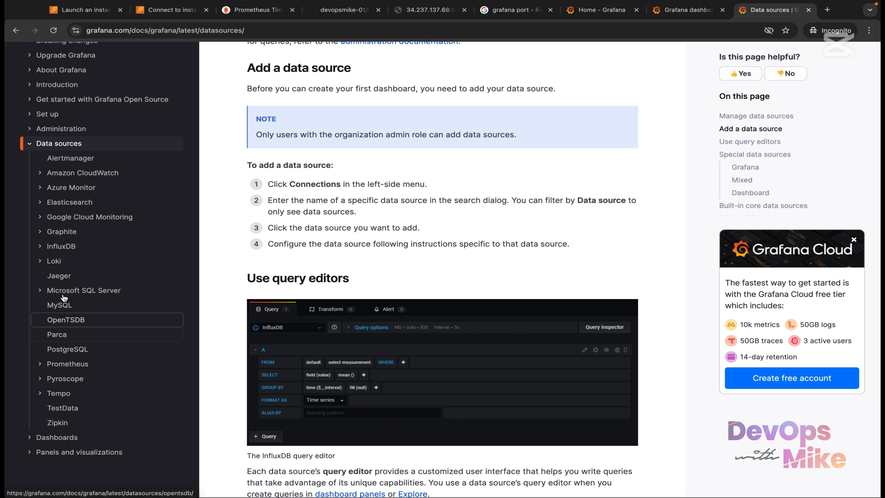
Expand the Amazon CloudWatch and Azure Monitor topics in the documentation and look through the list of supported data sources.
click(41, 173)
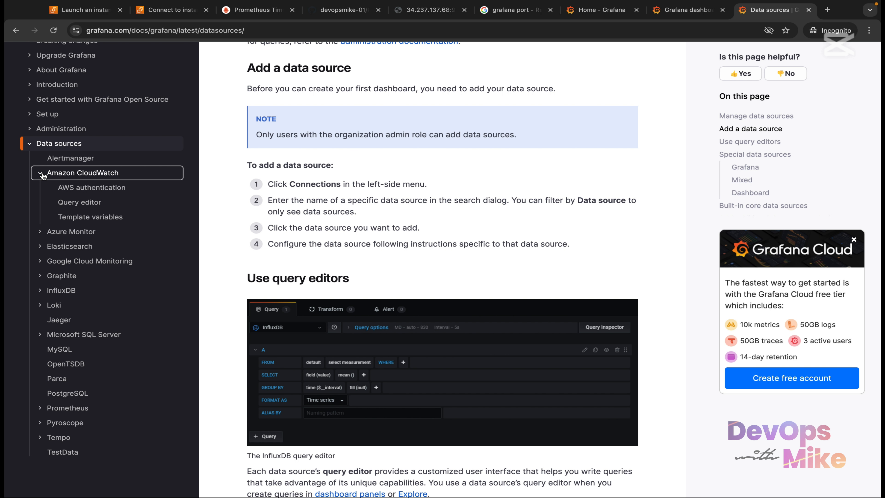
click(41, 231)
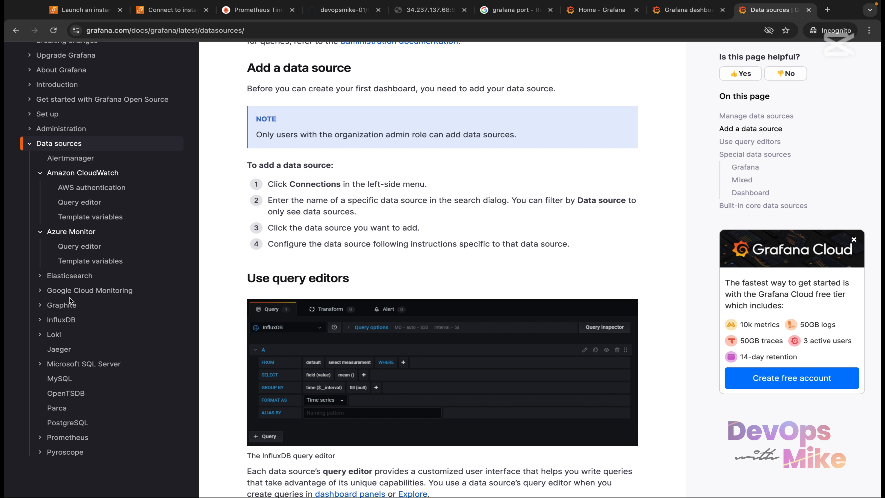
scroll(70, 300, down, 2)
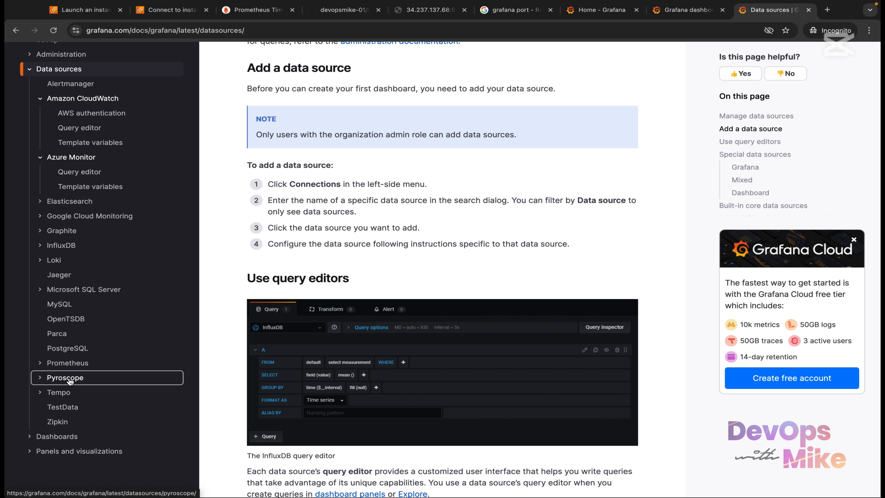
scroll(57, 394, down, 3)
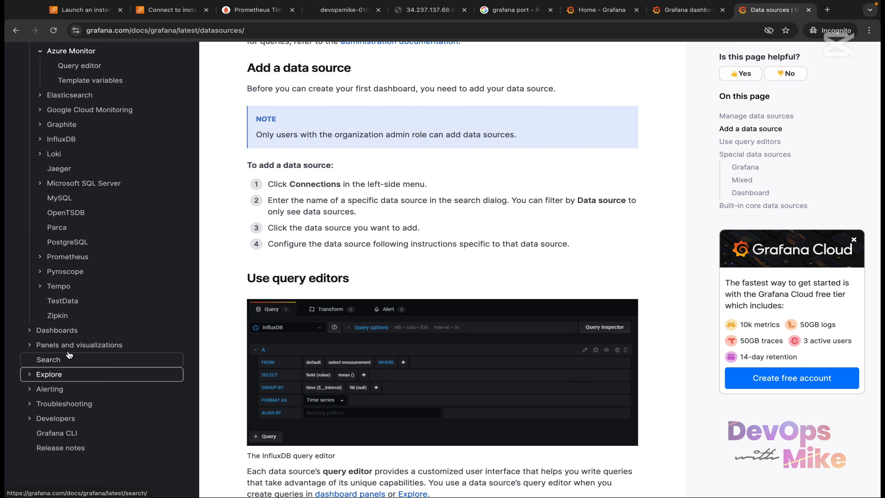
scroll(114, 230, up, 2)
scroll(114, 229, up, 1)
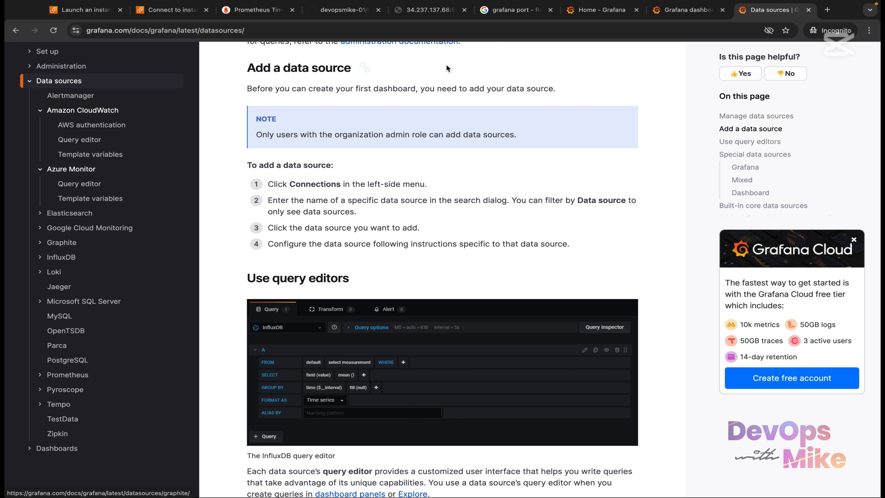
Return to the running Grafana instance, open its data source configuration and start adding a data source.
click(602, 15)
mouse_move(20, 202)
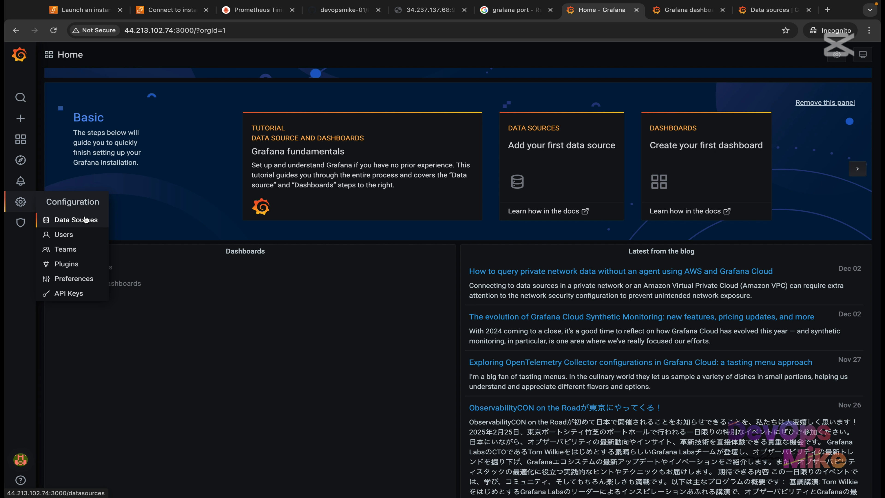
click(87, 222)
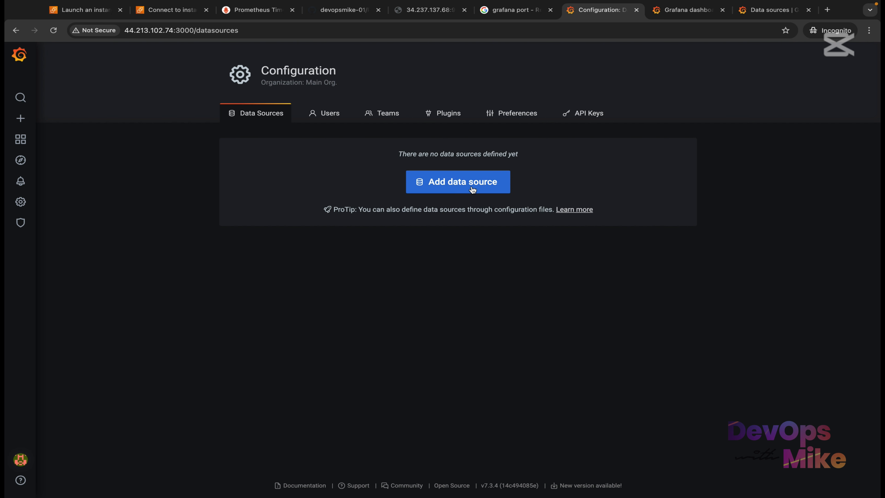
click(450, 181)
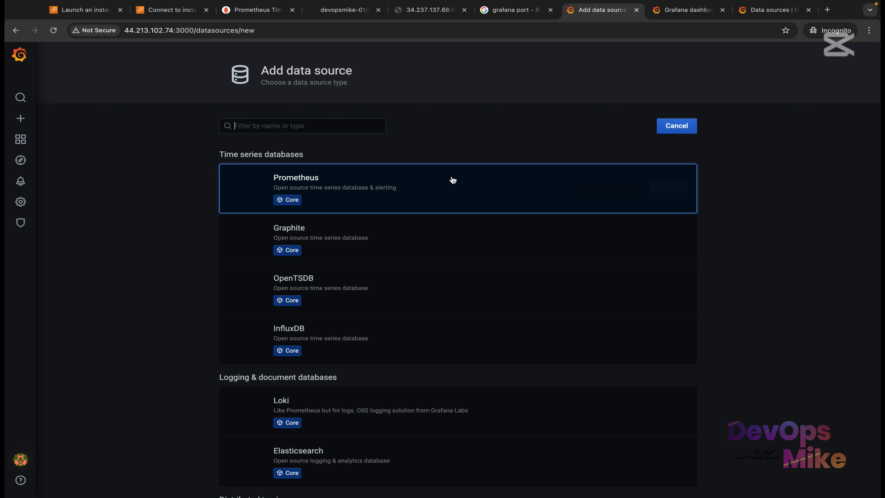
Look through the available data source types, from time series databases to the cloud and enterprise plugins.
scroll(421, 352, down, 10)
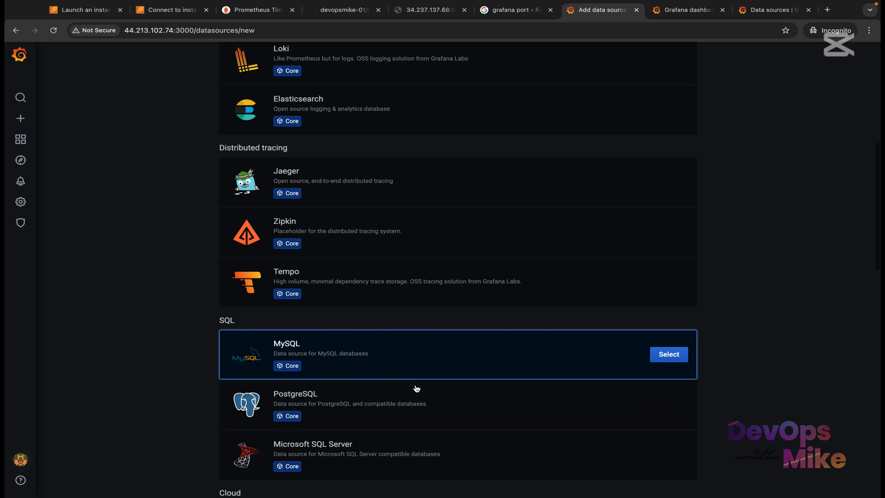
scroll(404, 300, up, 10)
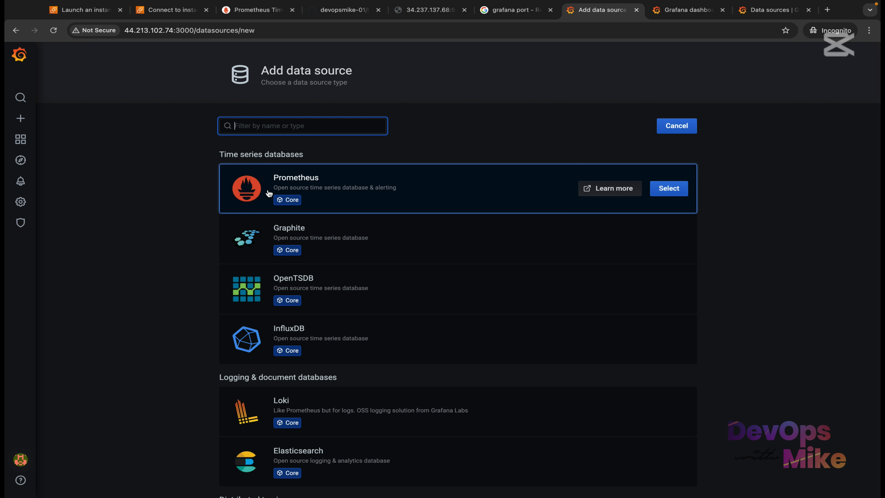
scroll(301, 288, down, 2)
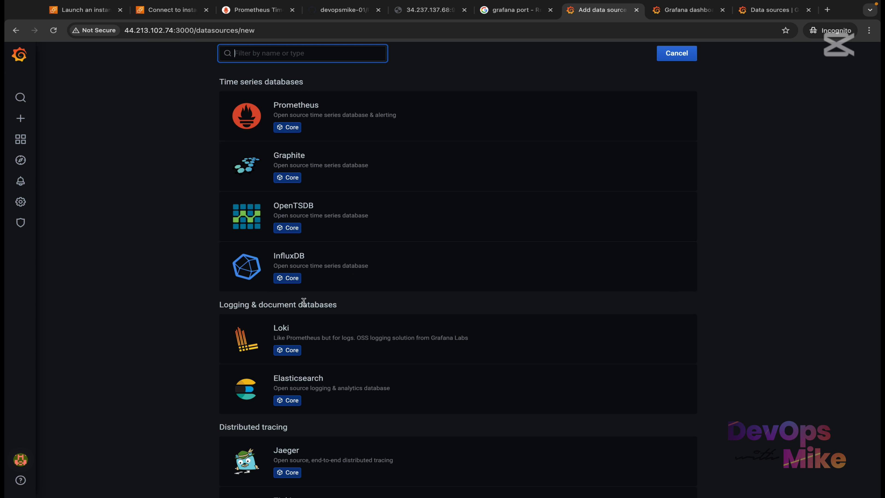
scroll(296, 293, down, 1)
scroll(291, 344, down, 12)
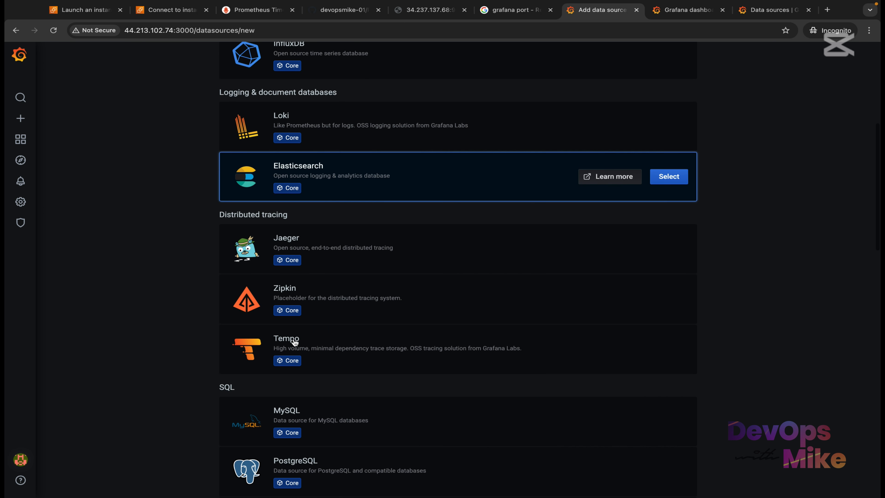
scroll(295, 294, down, 10)
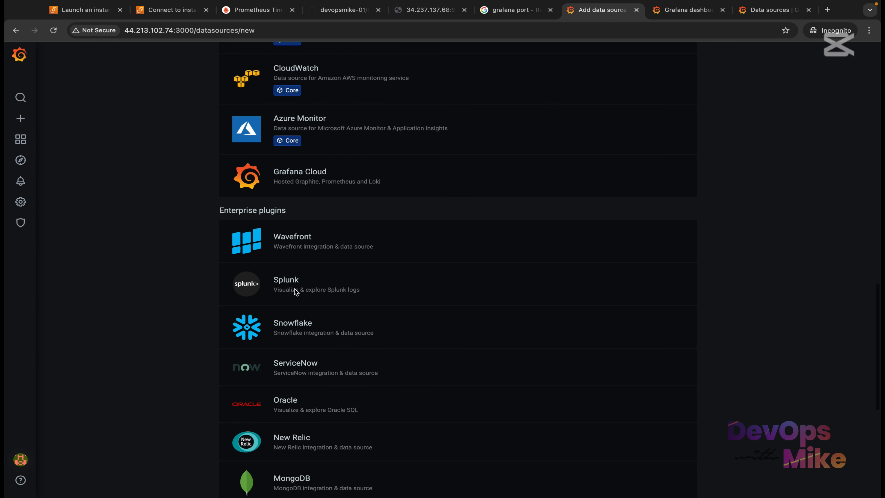
scroll(295, 294, up, 20)
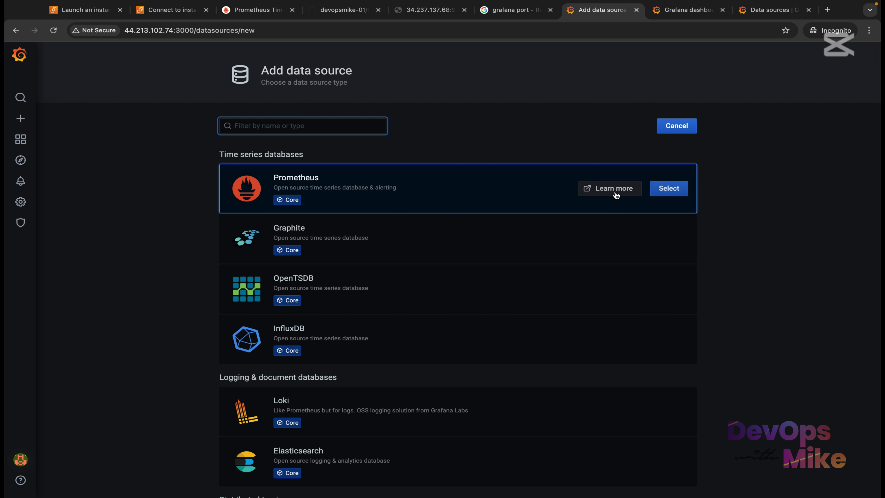
Choose Prometheus as the new data source's type and look over its settings form.
click(664, 188)
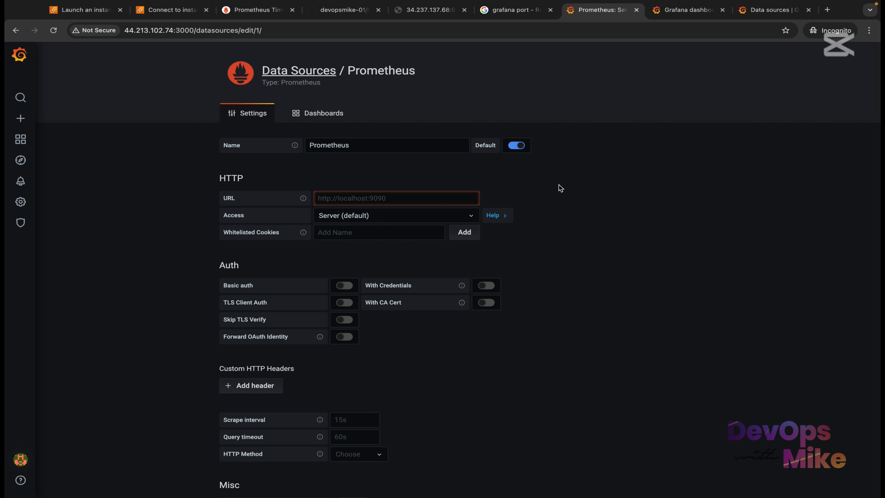
scroll(427, 248, down, 2)
scroll(427, 245, up, 2)
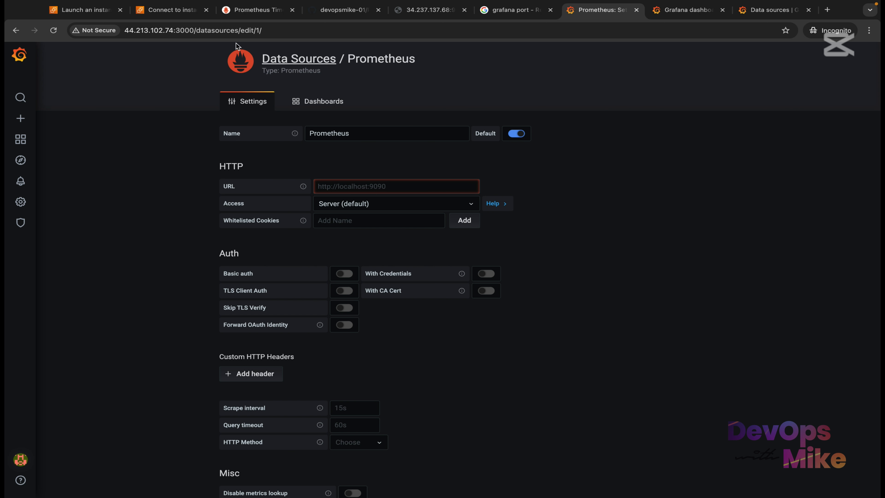
Copy the Prometheus server's address and port, 44.214.117.174:9090, from the address of its targets page.
click(256, 10)
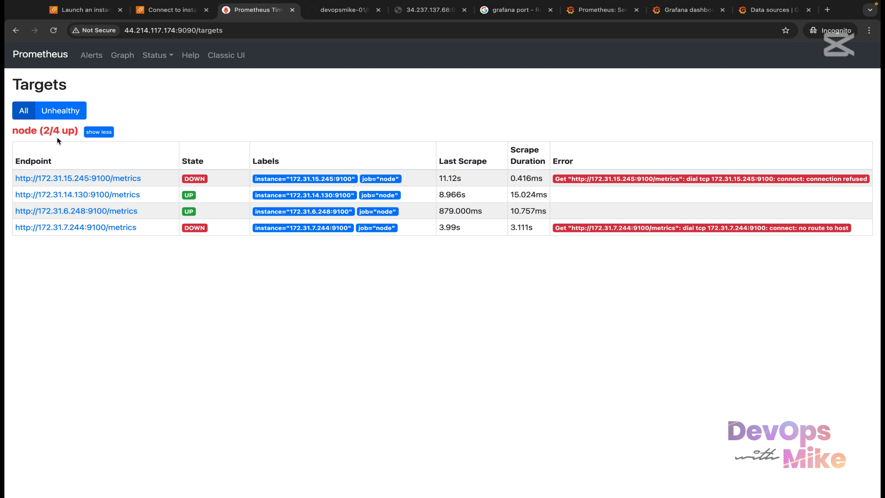
click(176, 29)
drag(166, 30, 151, 27)
right_click(150, 30)
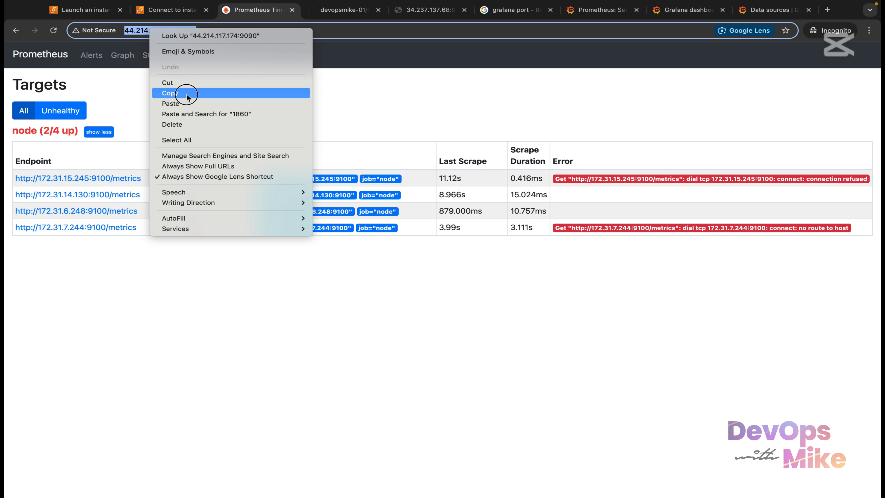
click(167, 93)
click(596, 21)
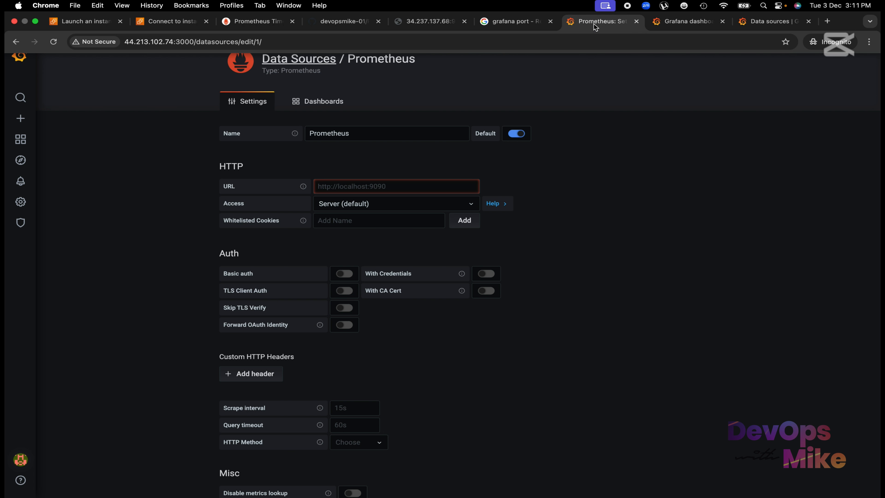
click(396, 186)
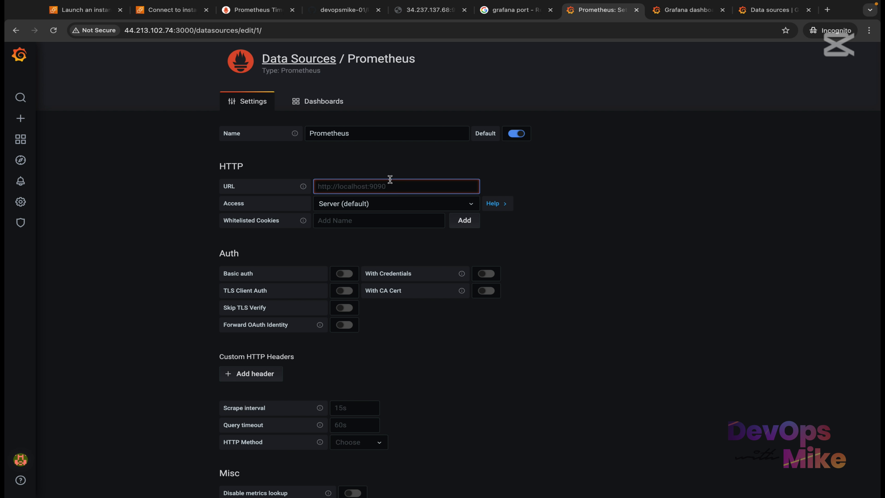
right_click(381, 185)
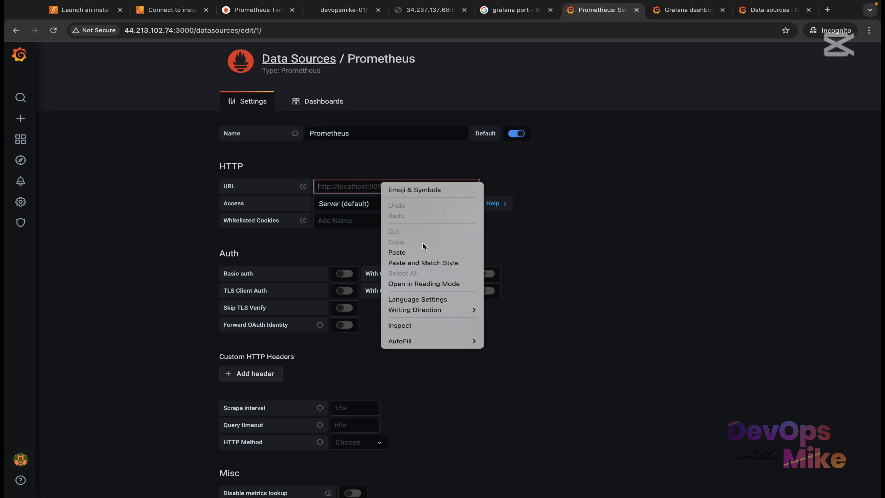
click(423, 252)
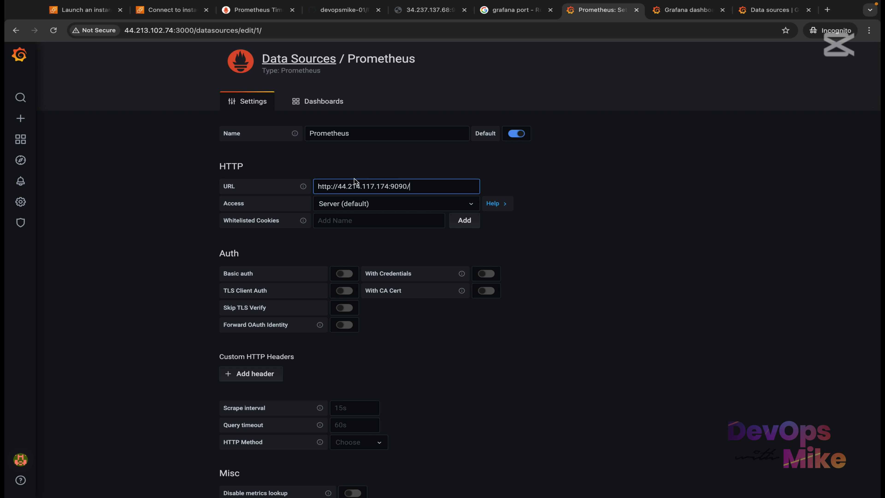
drag(391, 186, 341, 186)
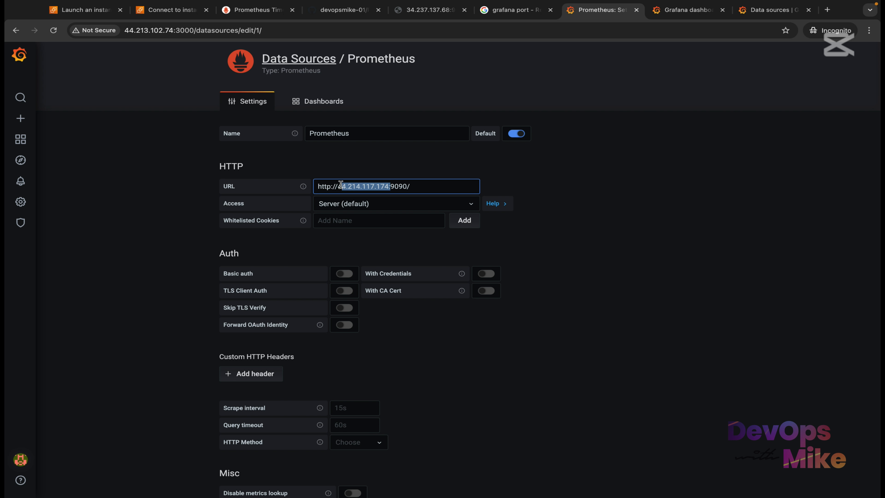
drag(408, 186, 390, 183)
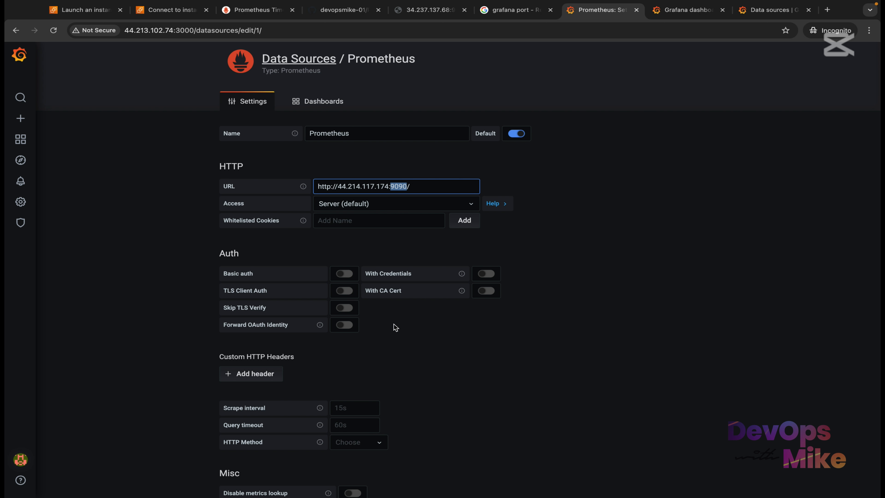
scroll(396, 327, down, 3)
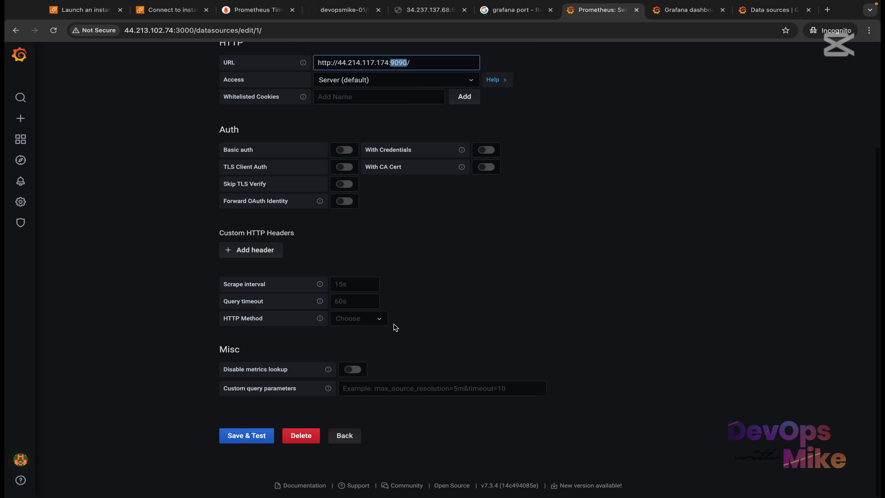
click(247, 436)
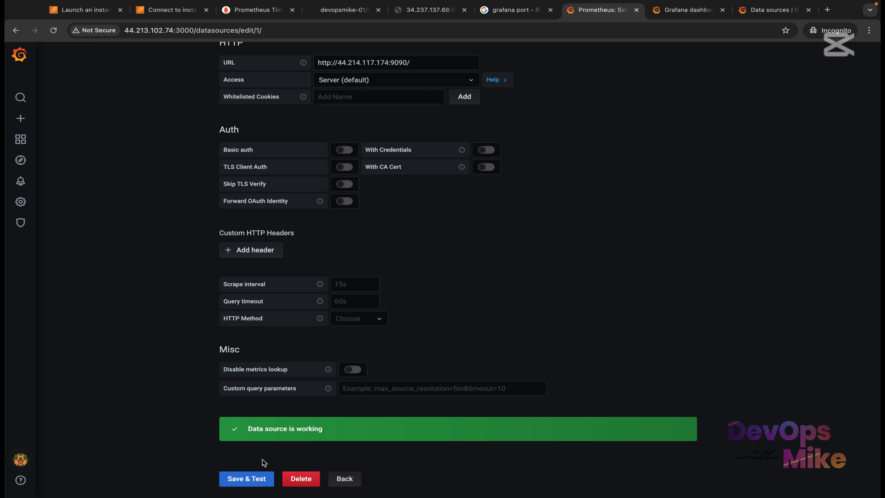
Save and test the Prometheus data source once more, and return to the list of configured data sources.
click(250, 480)
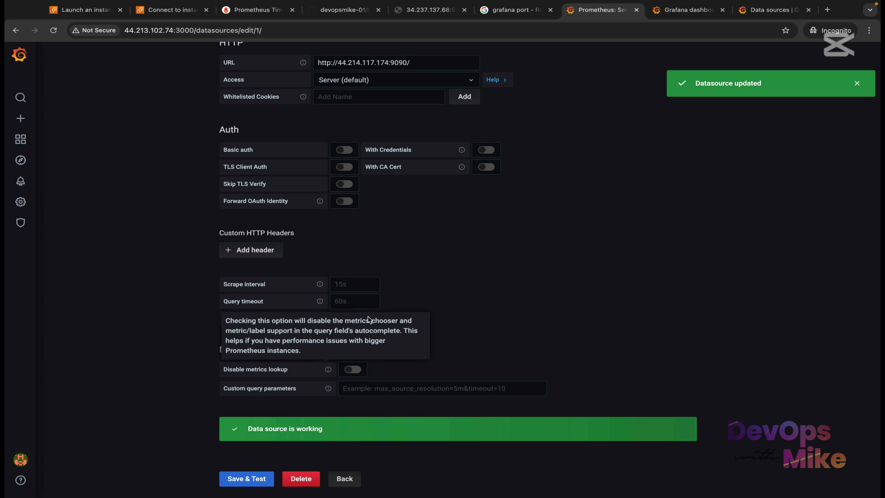
scroll(601, 137, up, 1)
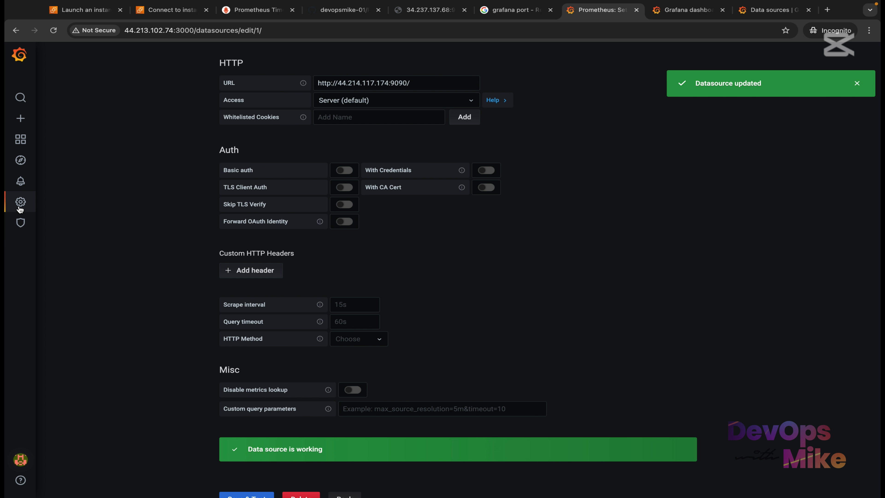
mouse_move(21, 204)
click(52, 220)
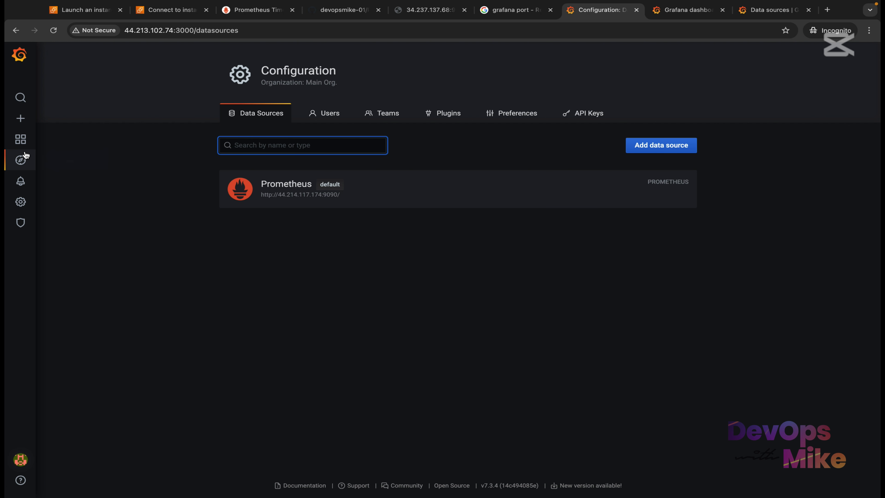
Check the options for creating dashboards and look over the ready-made dashboards page on grafana.com.
mouse_move(20, 119)
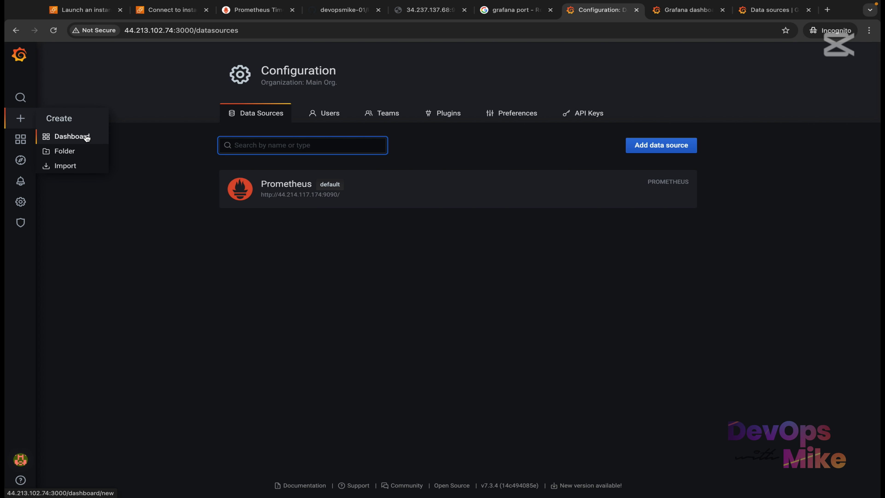
click(683, 10)
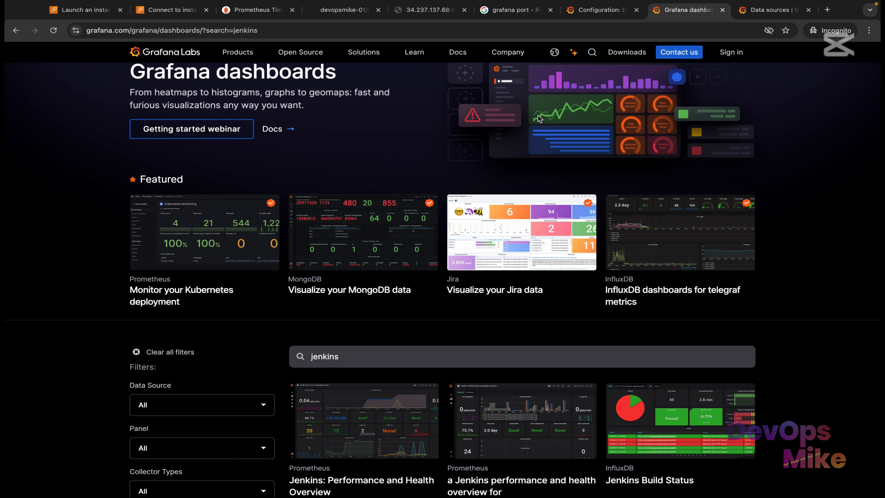
scroll(528, 272, down, 1)
scroll(528, 272, up, 2)
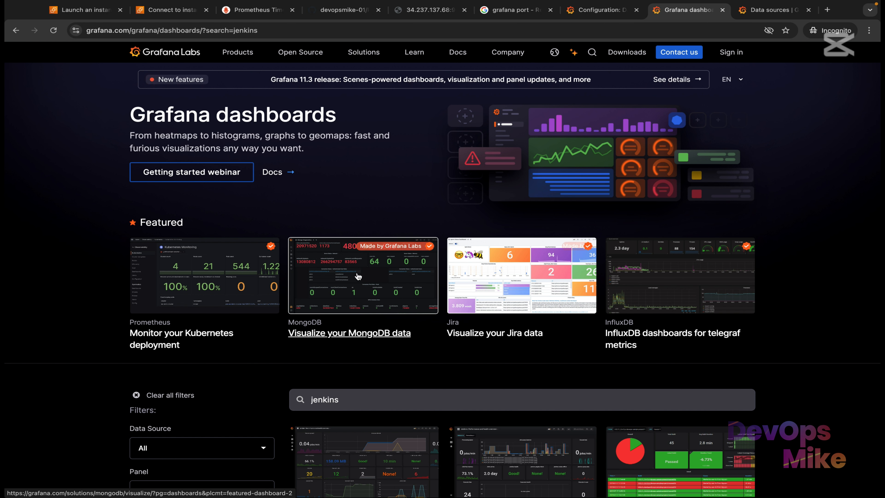
click(608, 11)
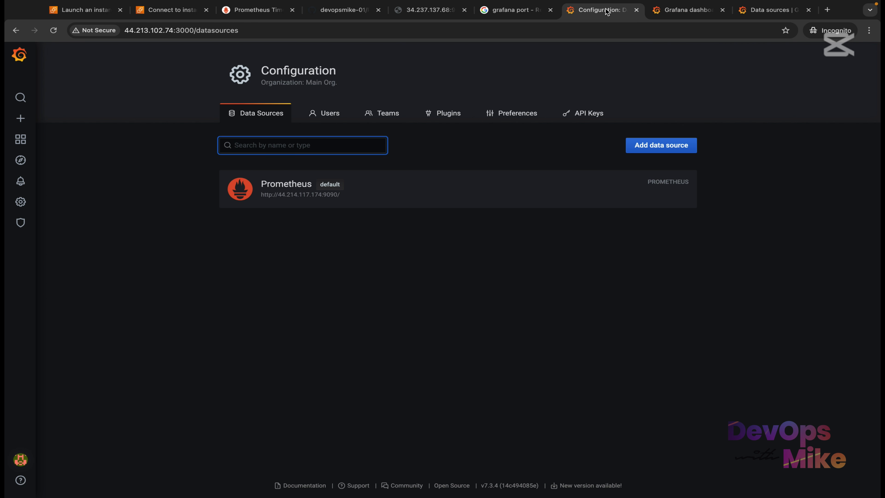
View the two ways to add a dashboard in Grafana: an empty new dashboard and the import page.
mouse_move(18, 144)
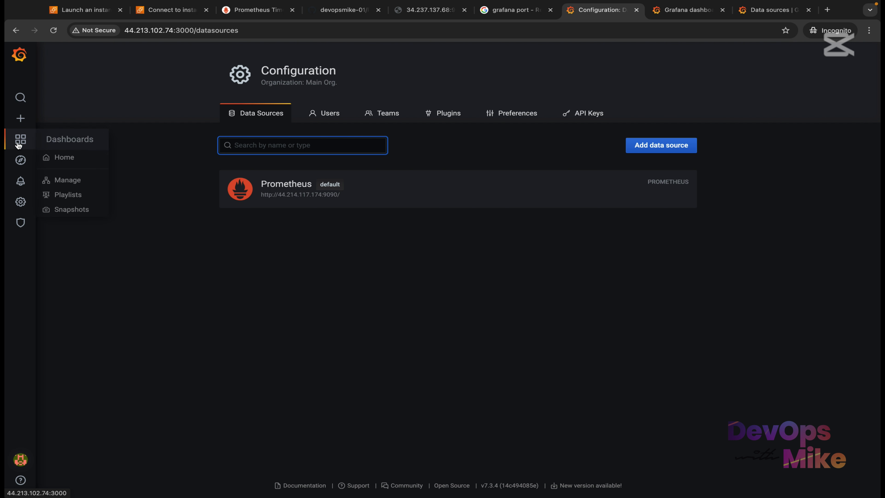
mouse_move(21, 121)
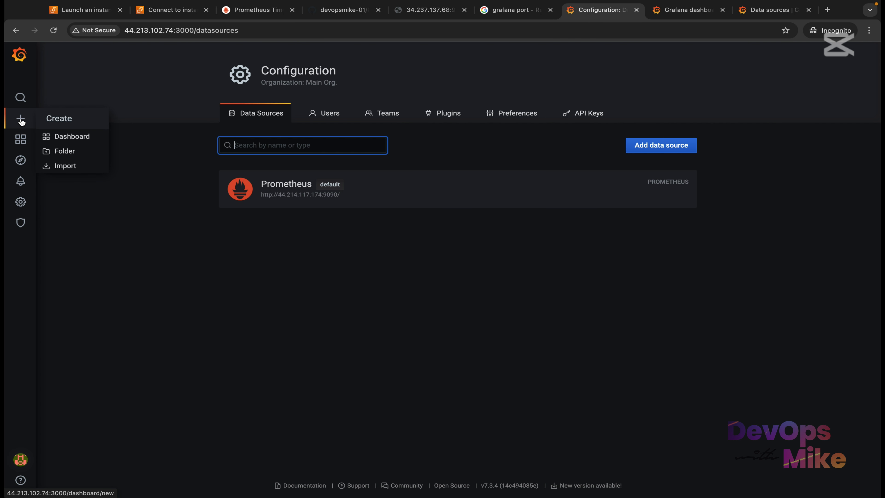
click(81, 141)
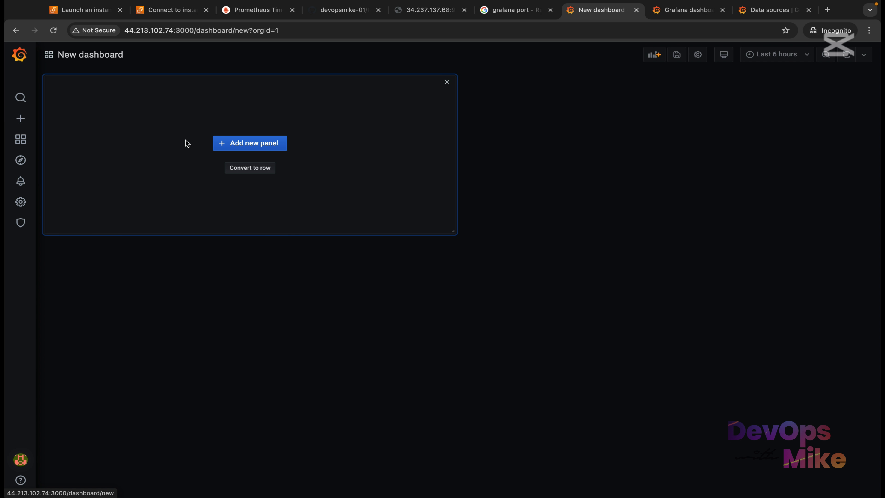
mouse_move(20, 120)
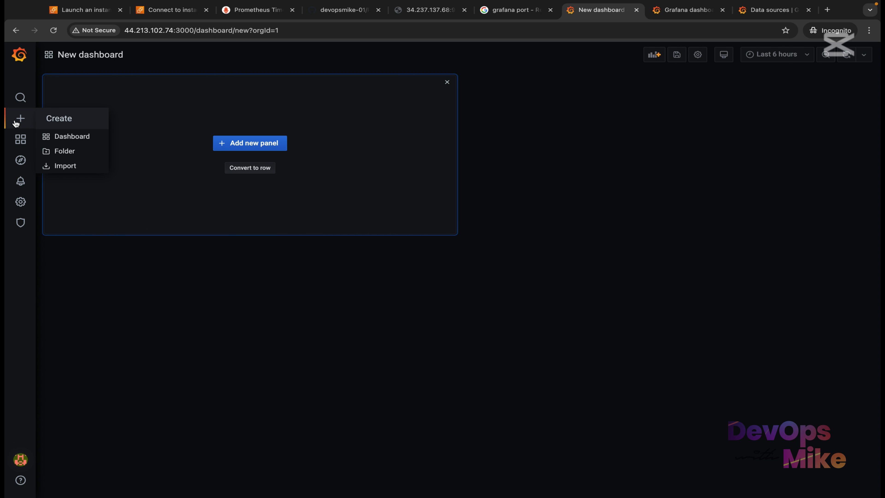
click(65, 166)
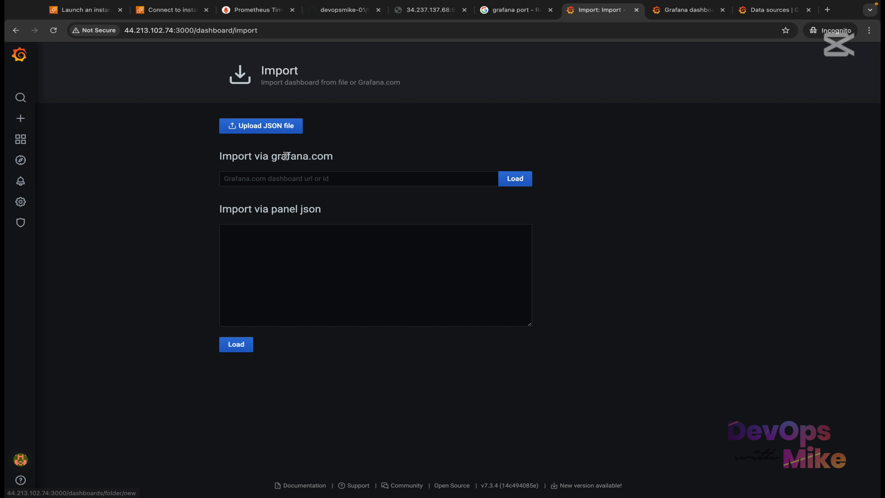
click(333, 180)
Open the Jenkins: Performance and Health Overview dashboard on grafana.com and copy its dashboard ID.
click(770, 10)
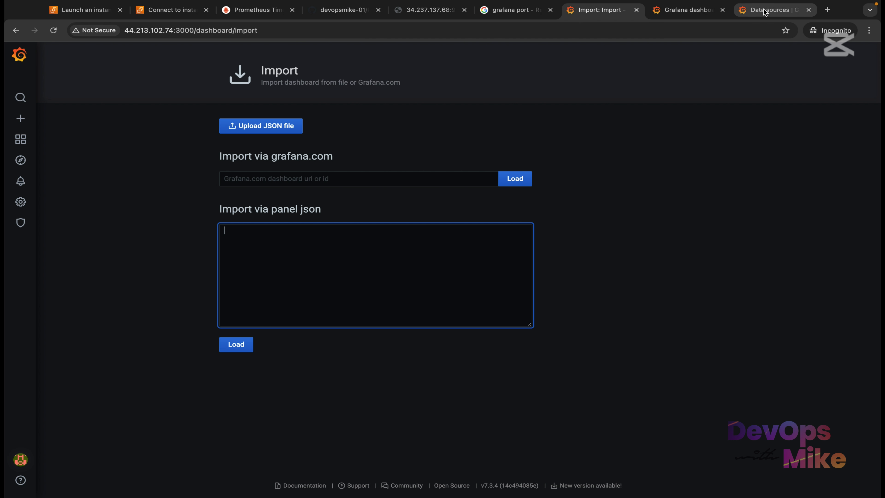
click(688, 10)
scroll(545, 174, down, 10)
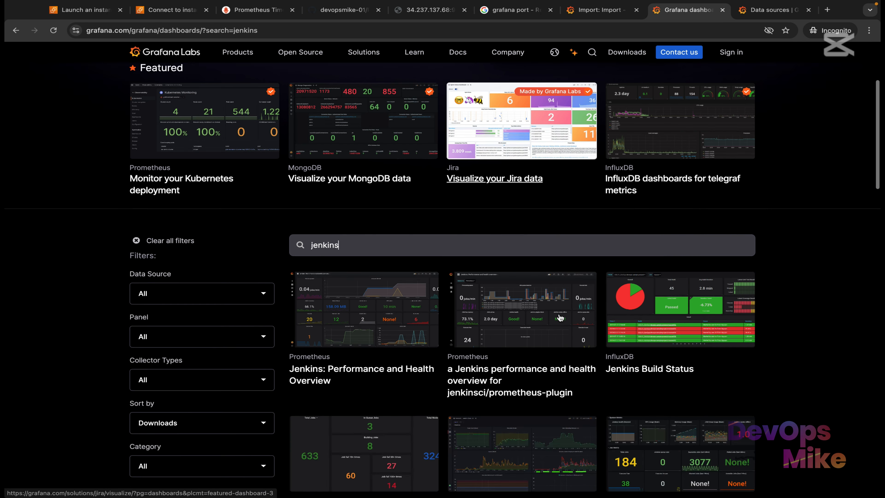
click(365, 182)
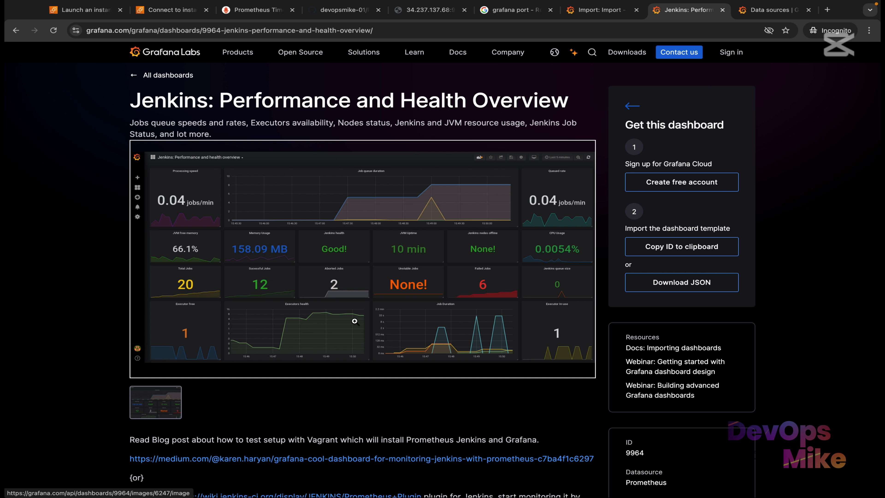
click(689, 247)
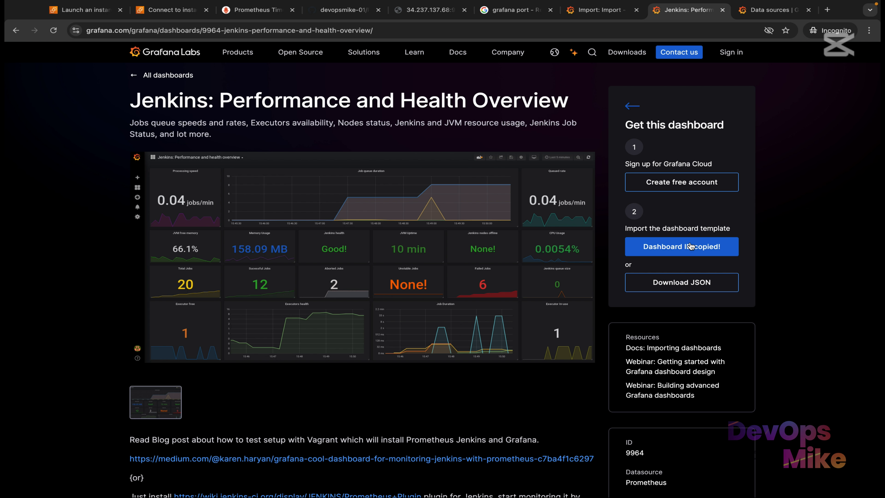
Examine the ID and JSON file import options on Grafana's import page and the matching download option on the Jenkins dashboard page.
click(616, 10)
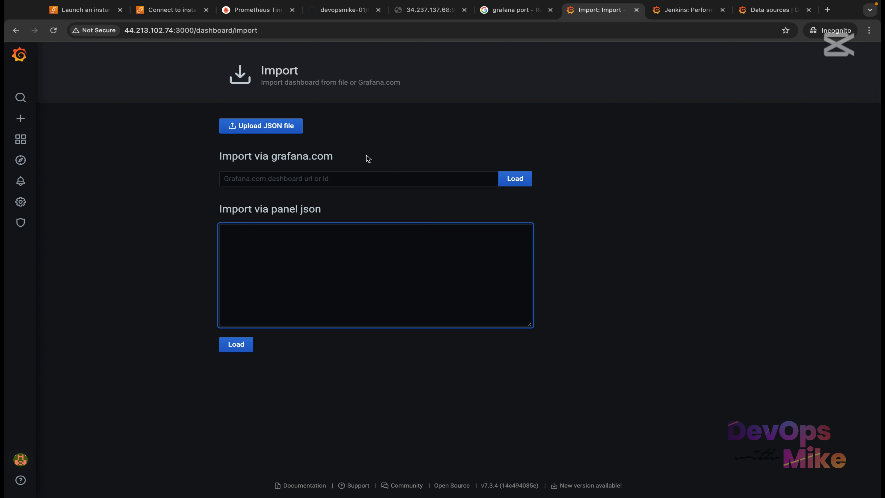
click(331, 180)
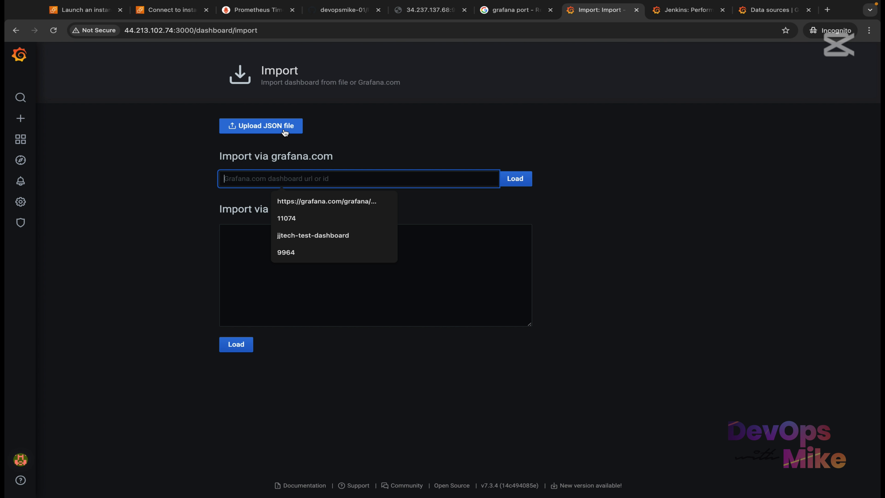
key(ctrl+Tab)
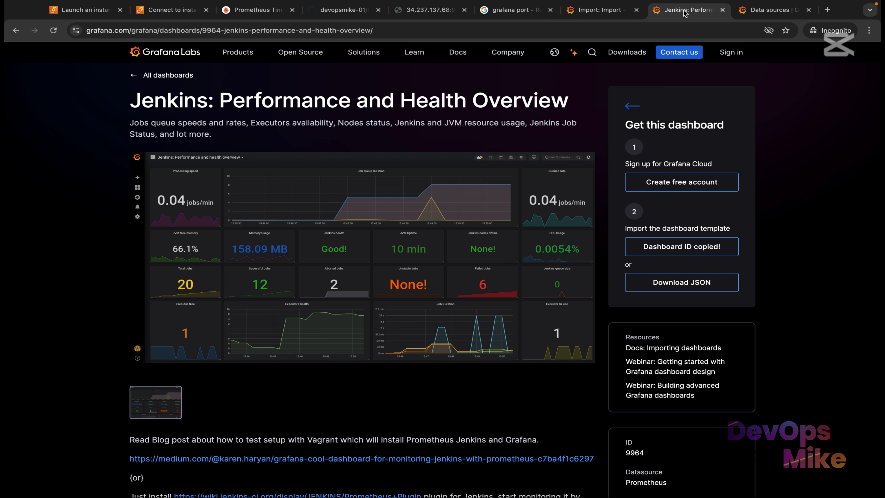
scroll(523, 363, down, 2)
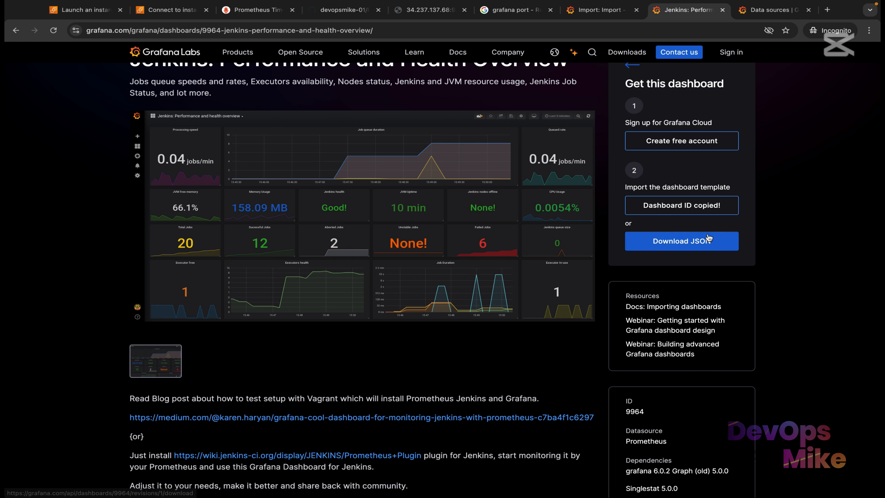
click(614, 10)
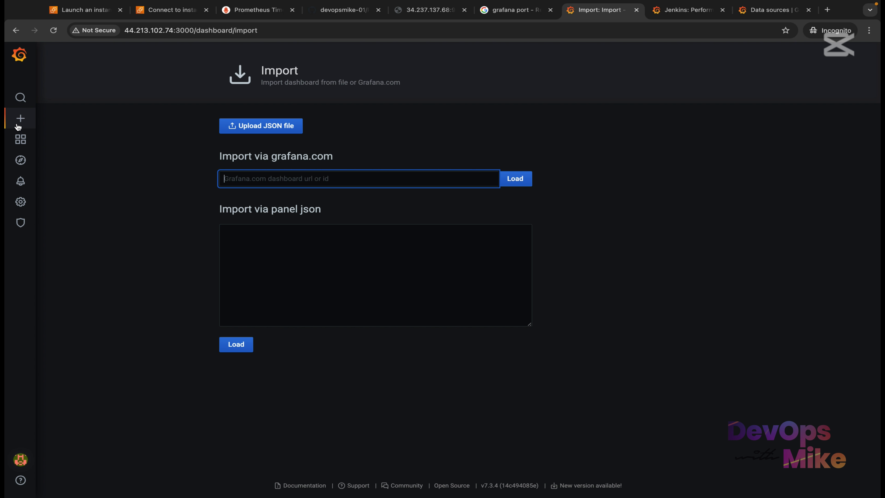
Create a new dashboard, add a new panel to it and title the panel Test-panel.
mouse_move(68, 125)
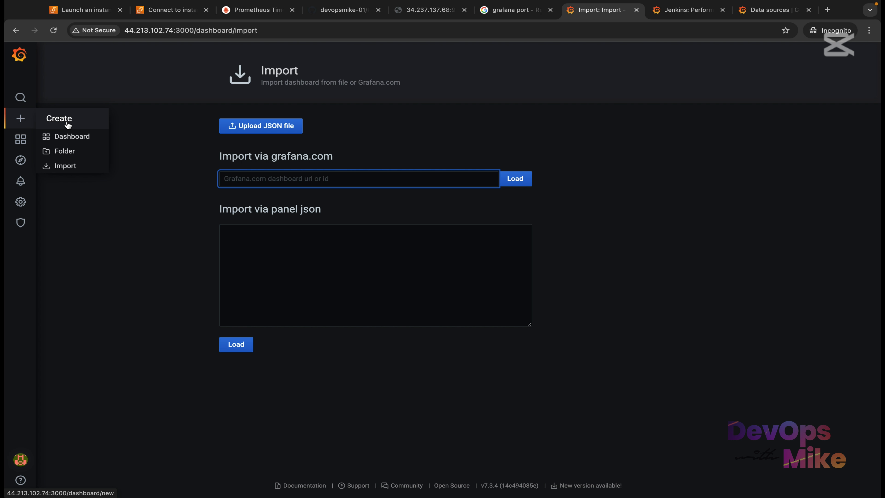
click(68, 125)
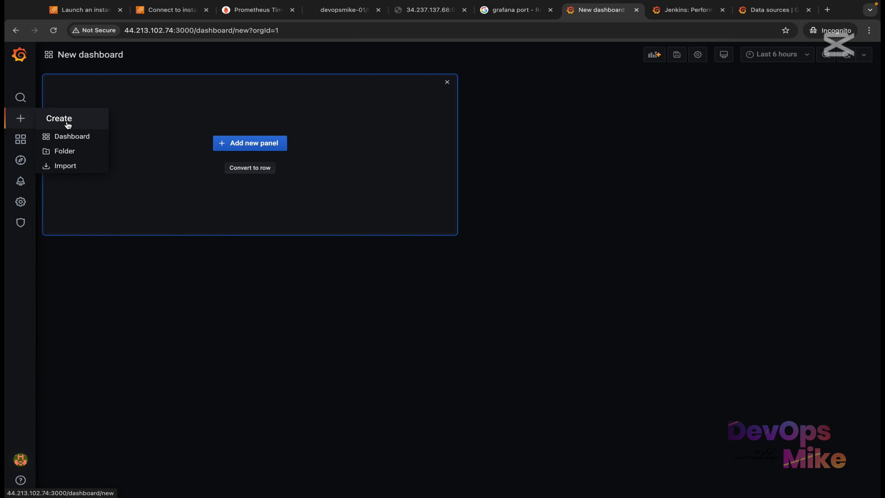
click(256, 144)
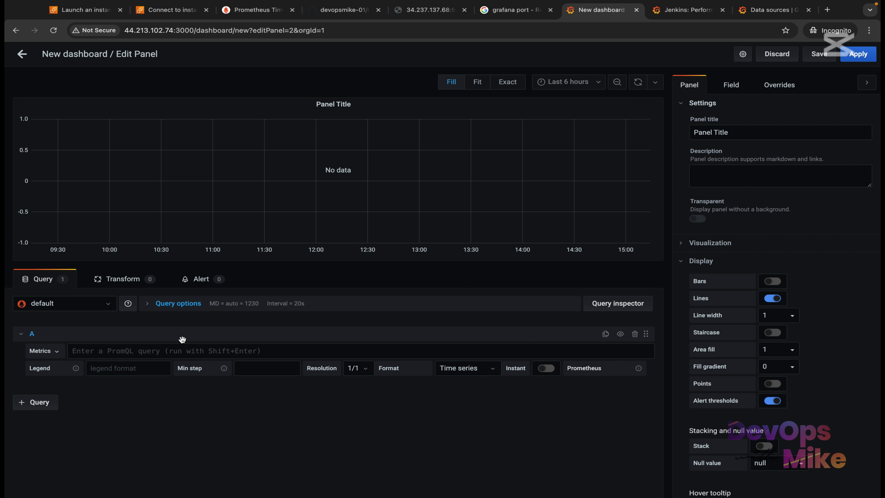
triple_click(745, 137)
text(Test-panel)
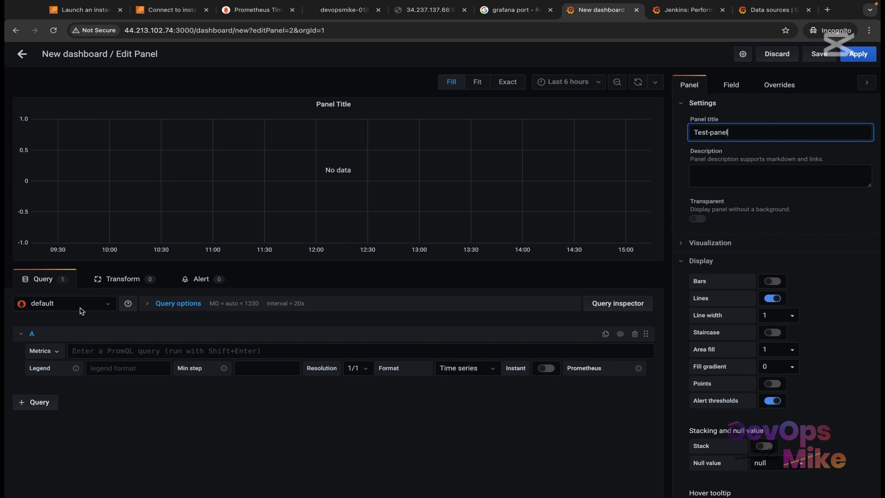
Set the panel's data source to Prometheus and use the node metric node_arp_entries for query A.
click(109, 310)
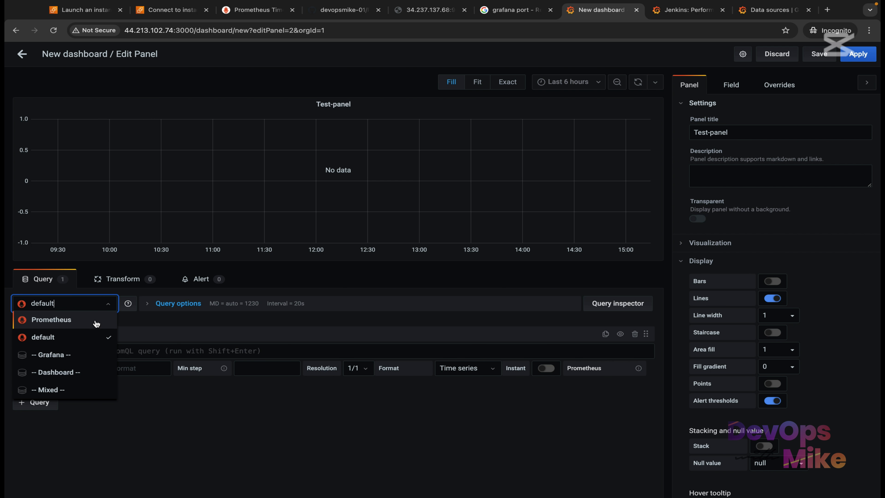
click(96, 324)
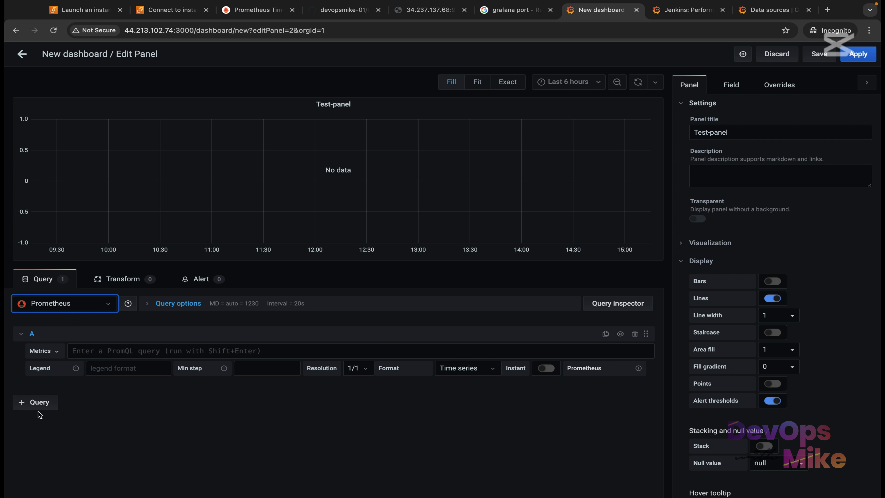
click(52, 351)
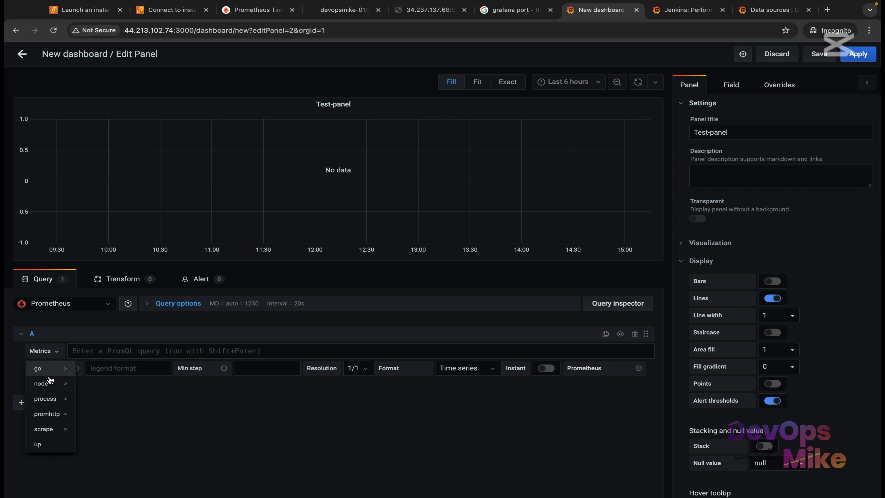
click(49, 382)
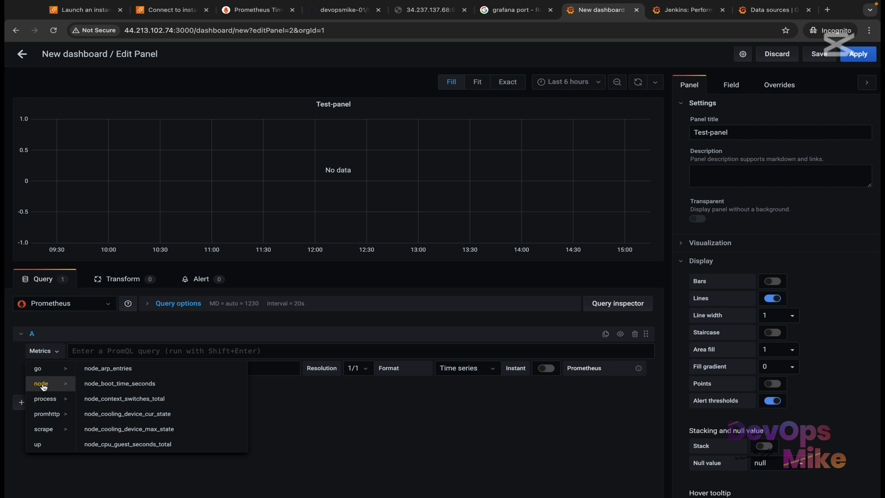
click(142, 368)
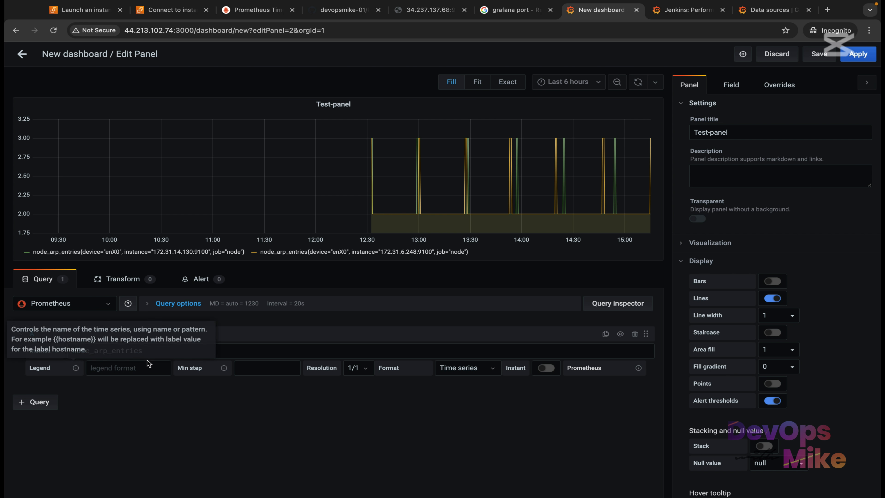
Add a second query, B, to the panel with the process metric process_resident_memory_bytes.
click(46, 403)
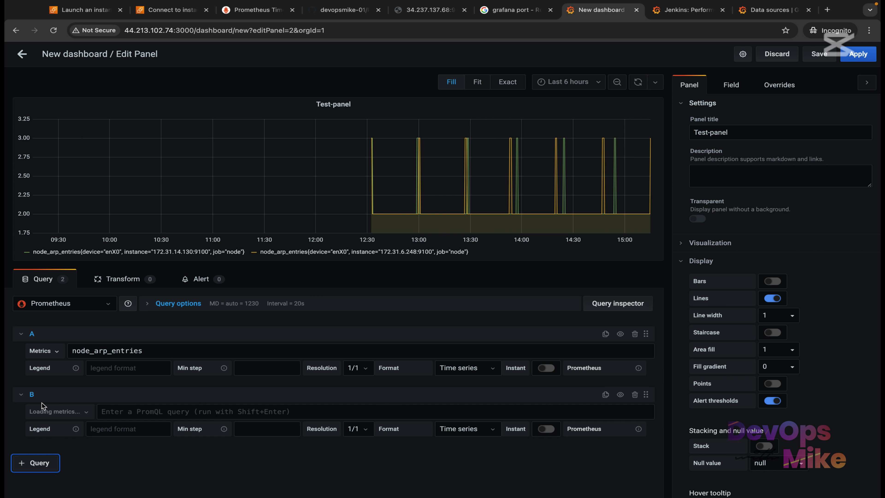
click(57, 412)
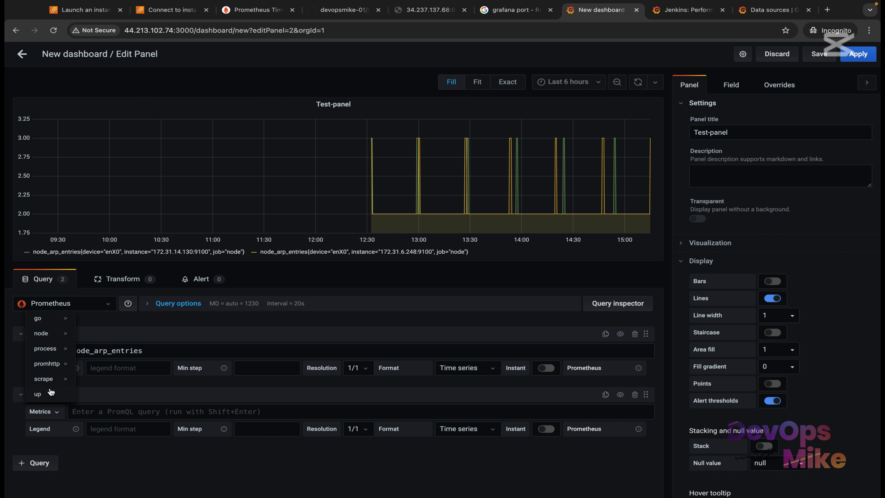
click(54, 349)
click(132, 364)
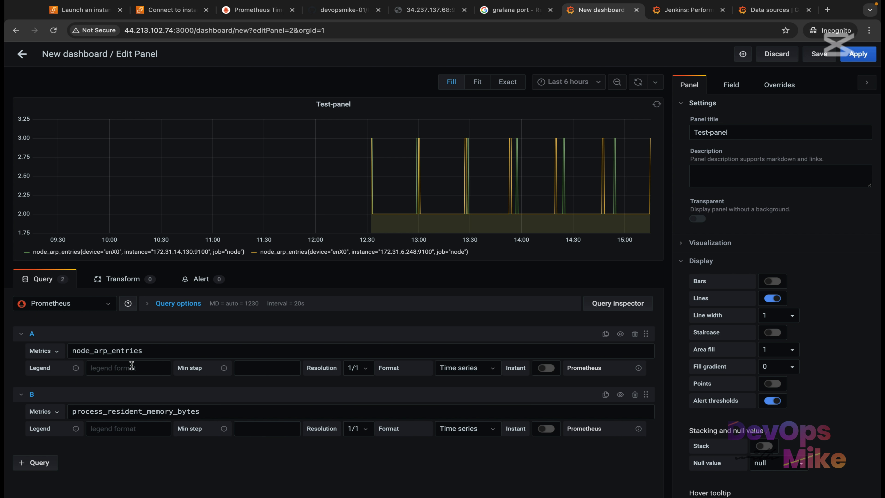
Add a third query, C, to the panel with the go metric go_gc_duration_seconds_sum.
click(42, 462)
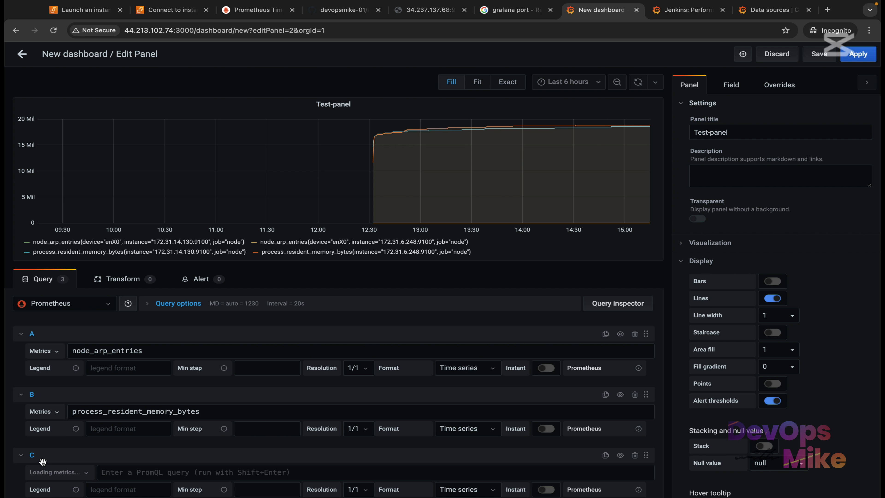
scroll(53, 463, down, 2)
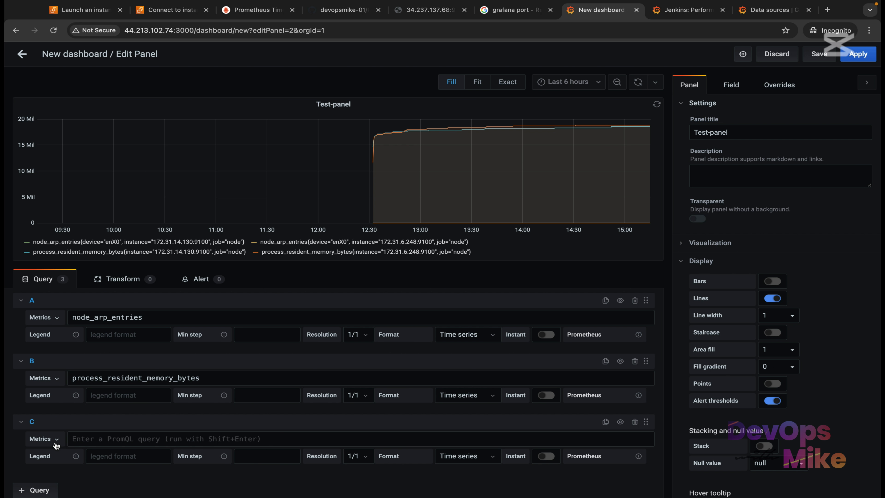
click(58, 441)
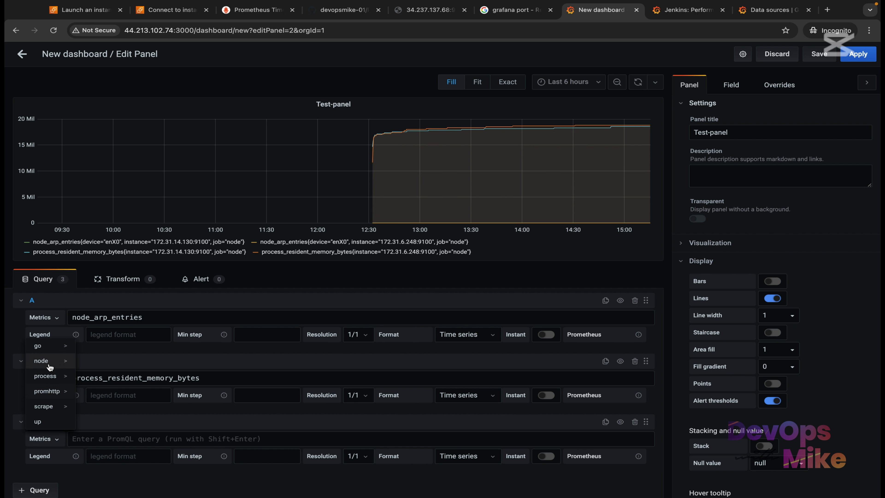
click(65, 346)
click(110, 372)
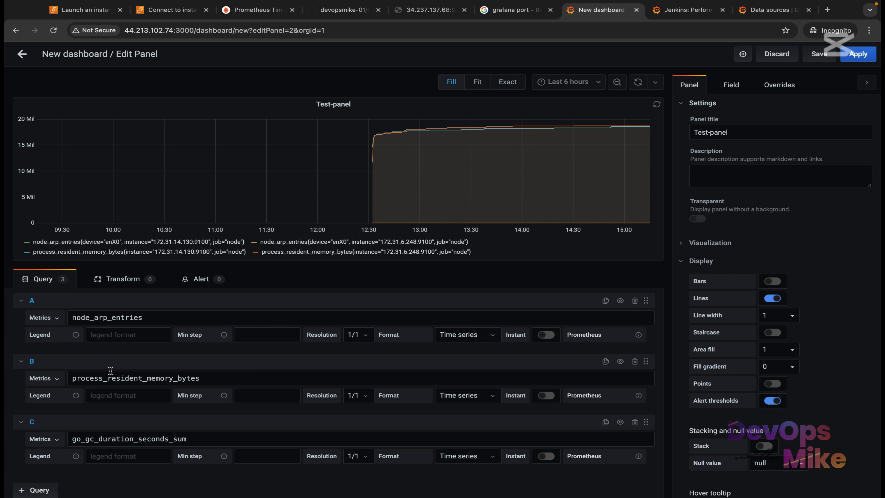
scroll(136, 374, up, 1)
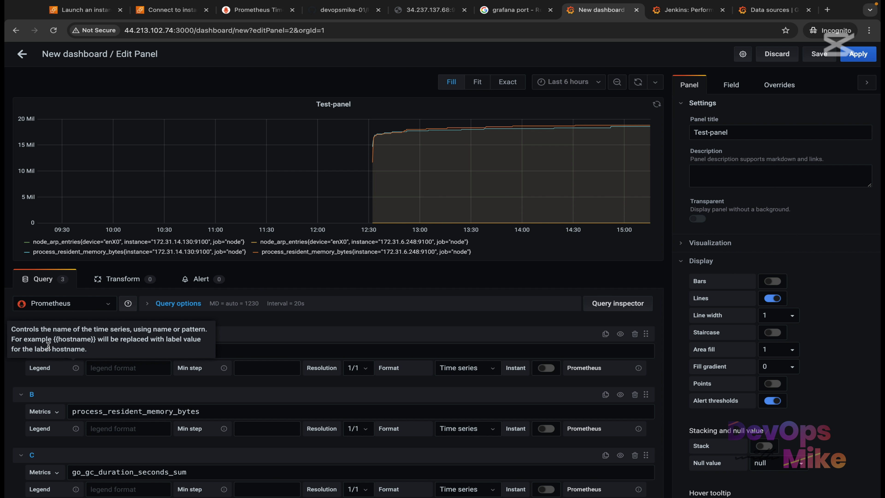
scroll(48, 346, down, 1)
scroll(84, 353, up, 1)
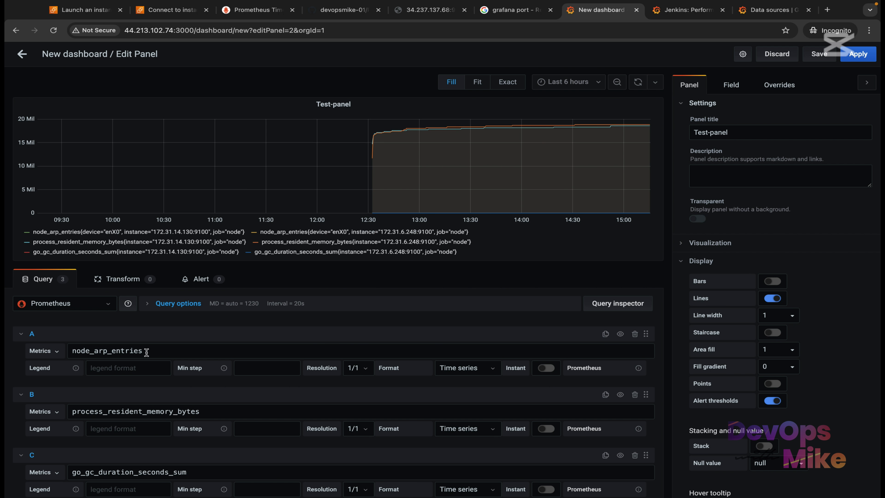
scroll(101, 402, down, 1)
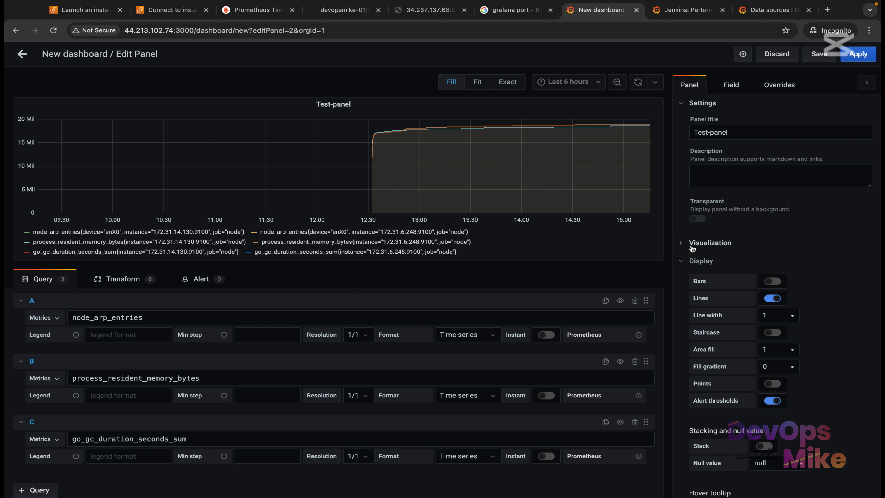
Try the Stat, Gauge, Bar gauge, Table and Text visualizations on the panel and settle on Gauge.
click(681, 244)
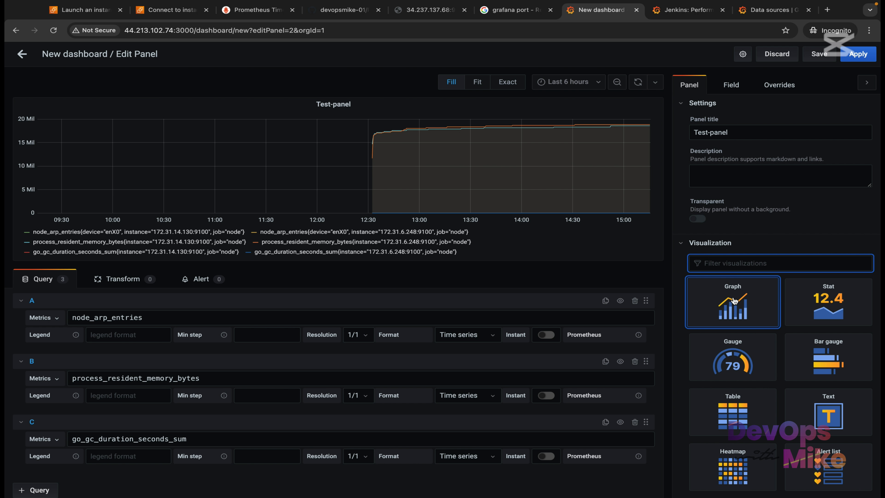
click(827, 310)
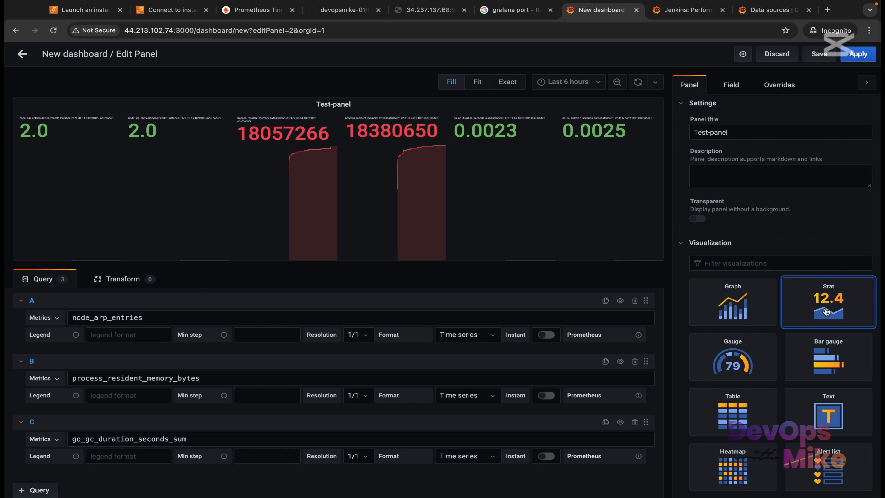
click(740, 356)
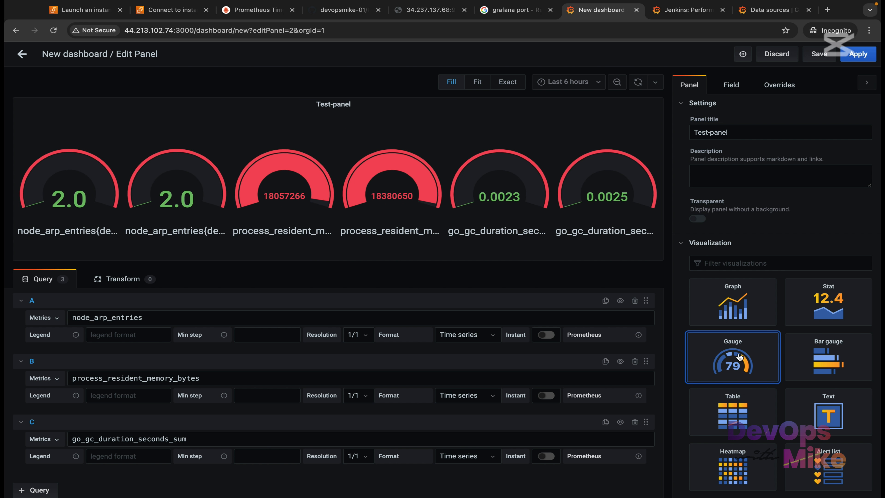
click(813, 363)
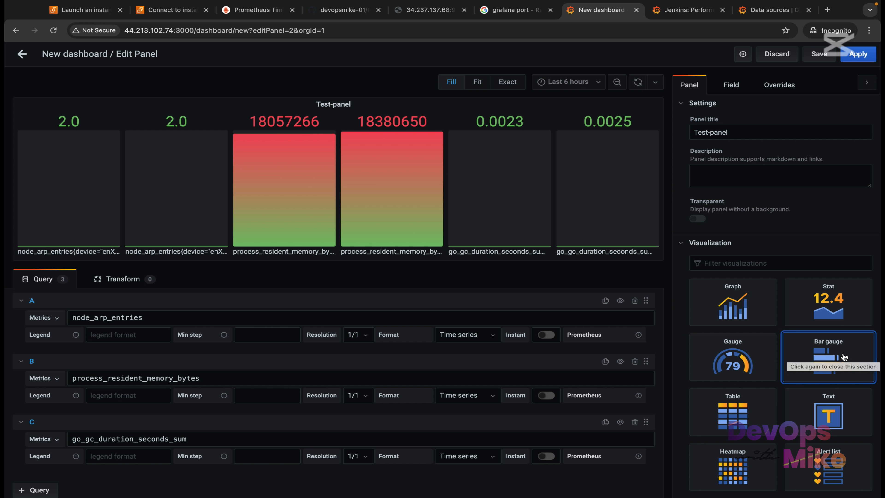
click(749, 417)
click(813, 417)
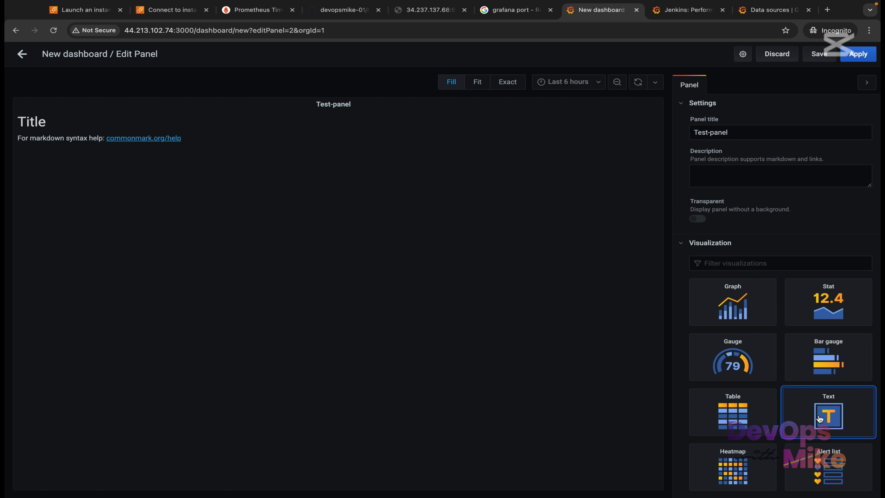
click(748, 366)
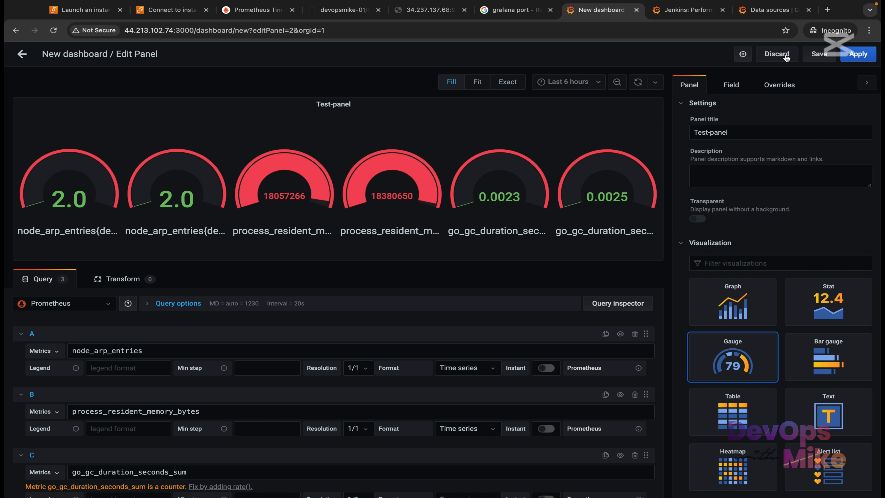
Try to save the dashboard under the name "test - dashboad" in the General folder.
click(814, 55)
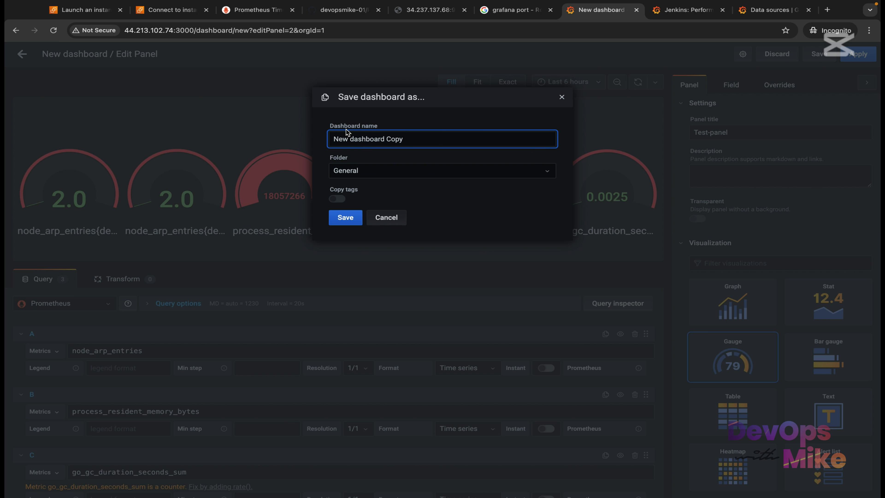
drag(429, 139, 280, 134)
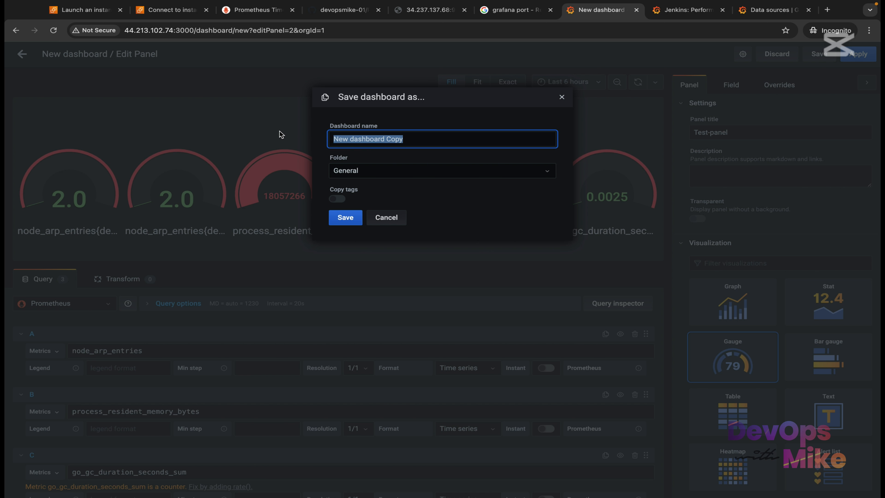
text(test - dashboad)
click(371, 172)
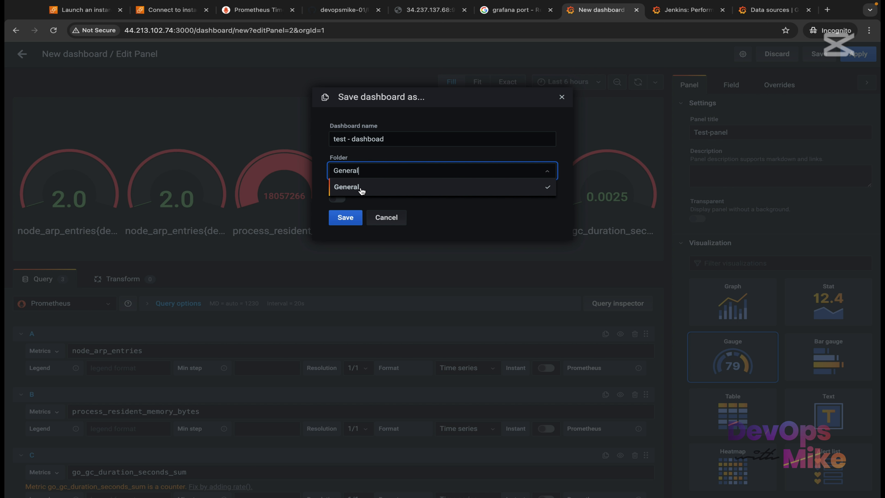
click(337, 217)
click(340, 218)
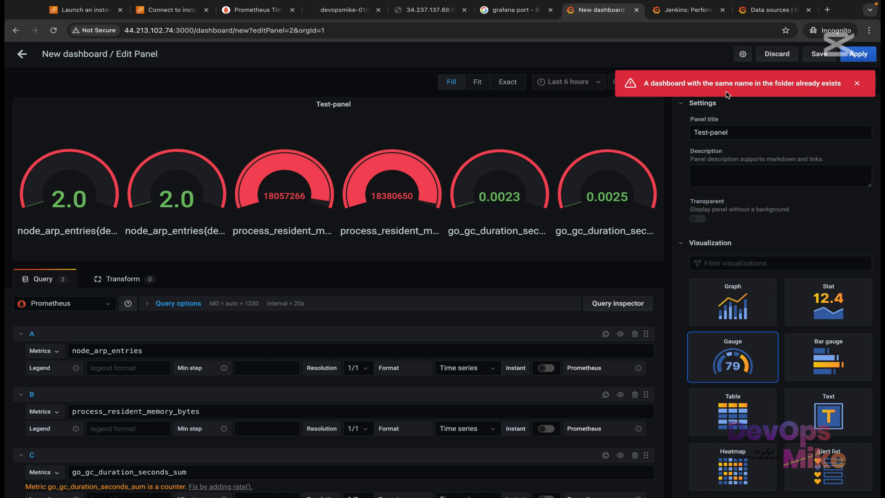
Save the dashboard in the General folder under the name test-devops-withmike-dashboard.
click(825, 62)
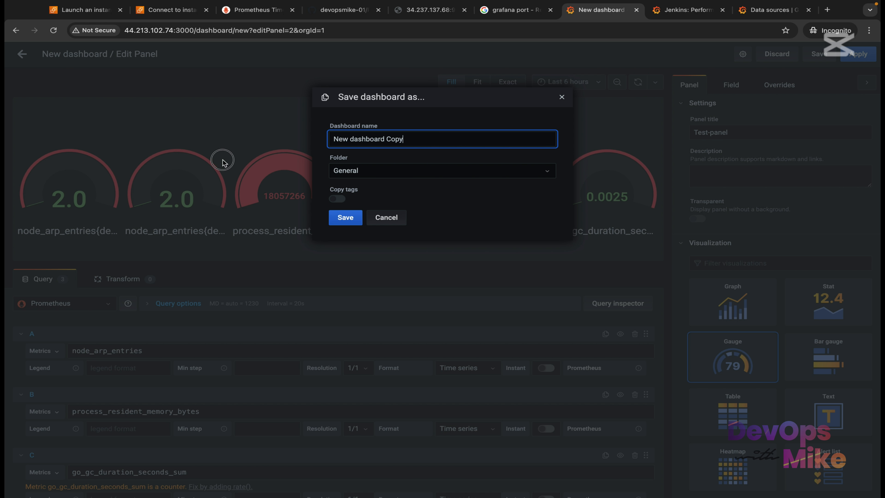
key(ctrl+a)
text(test-devo)
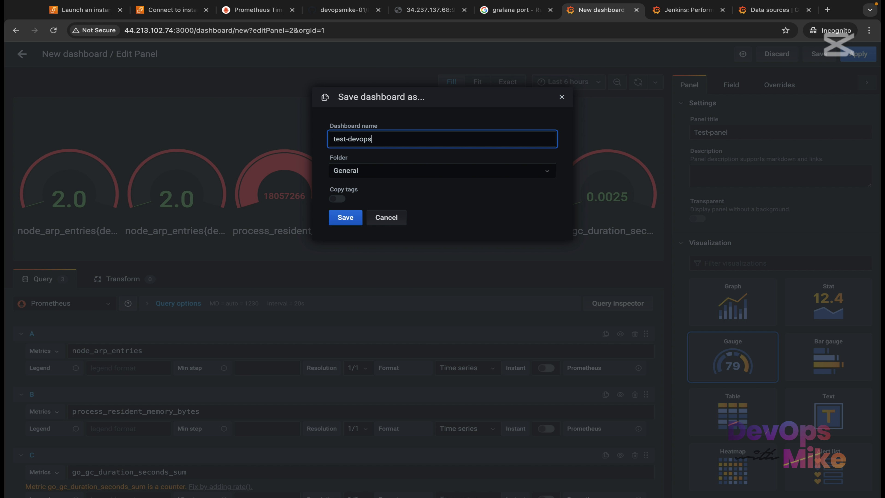
text(ps-withmike-dashboard)
click(346, 216)
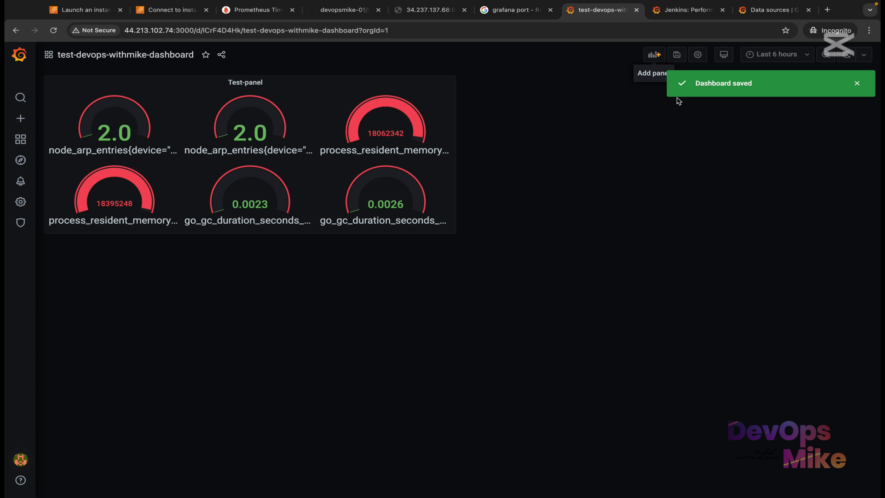